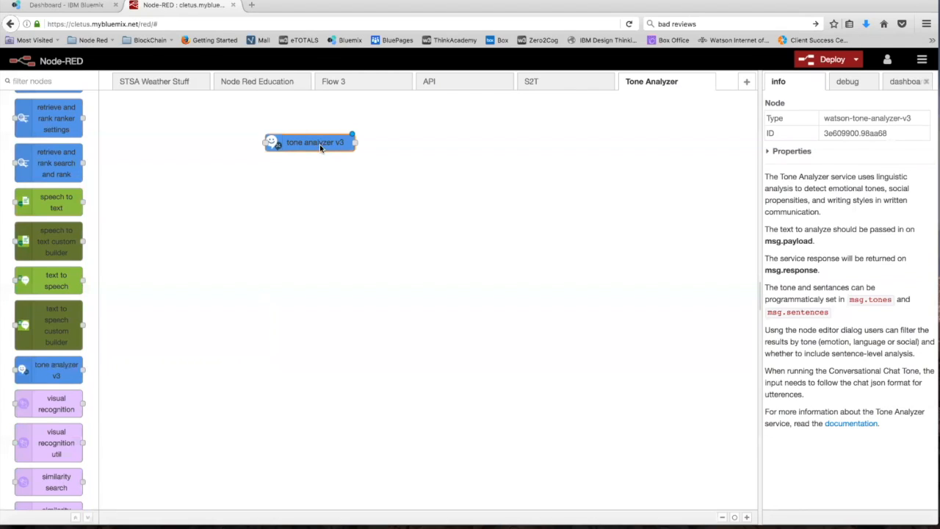
Open the tone analyzer v3 node's settings and review the available analysis methods.
{"action": "double_click", "coordinate": [319, 144]}
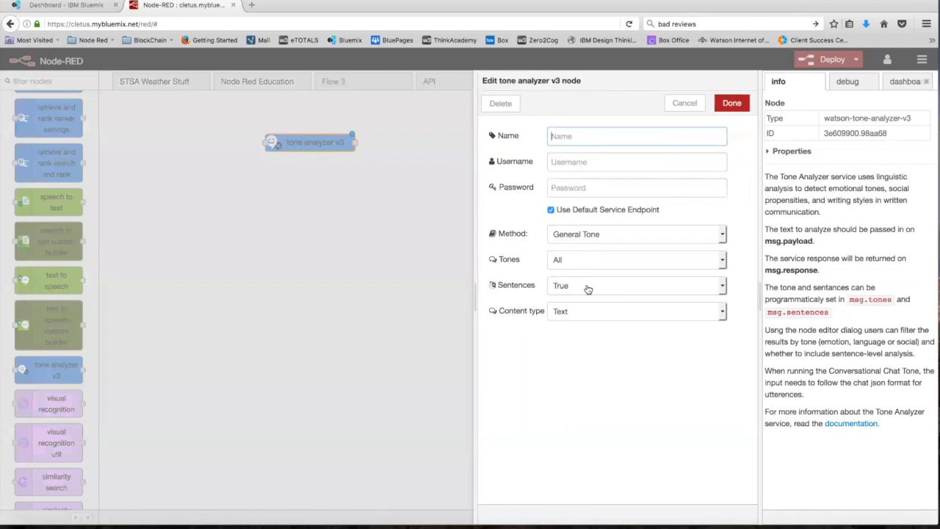
{"action": "left_click", "coordinate": [604, 235]}
{"action": "left_click", "coordinate": [604, 235]}
{"action": "left_click", "coordinate": [604, 235]}
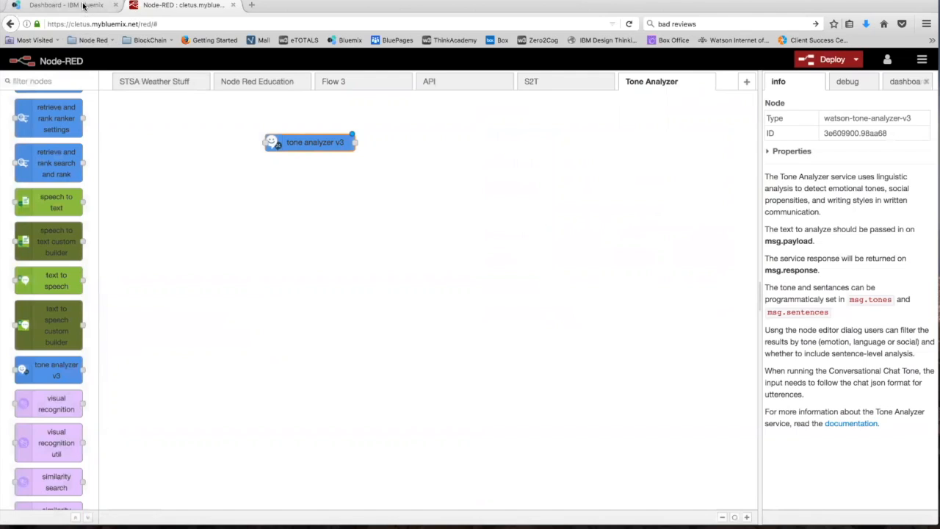
Switch to IBM Bluemix, search the catalog for the Tone Analyzer service and review its pricing plans.
{"action": "left_click", "coordinate": [84, 6]}
{"action": "left_click", "coordinate": [810, 89]}
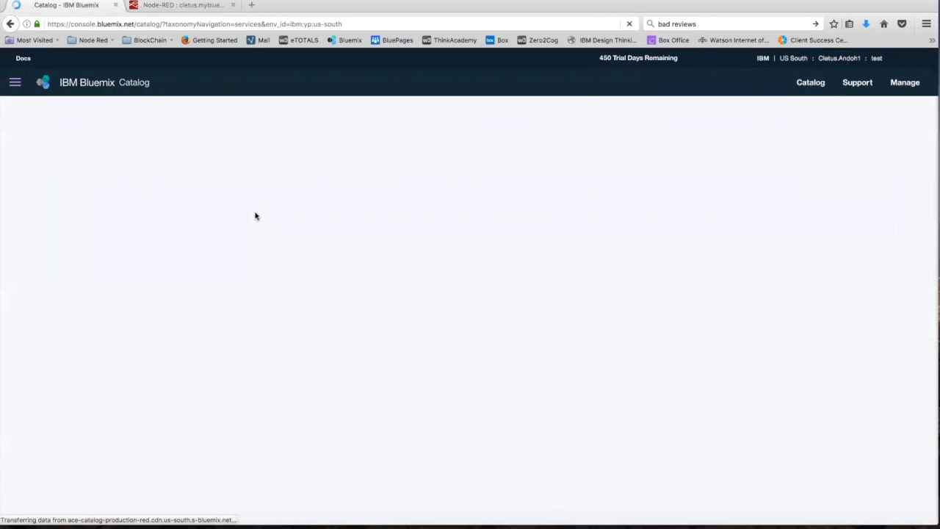
{"action": "left_click", "coordinate": [264, 130]}
{"action": "type", "text": "tone al"}
{"action": "key", "text": "BackSpace"}
{"action": "type", "text": "a"}
{"action": "key", "text": "BackSpace"}
{"action": "type", "text": "nalyzer"}
{"action": "left_click", "coordinate": [258, 253]}
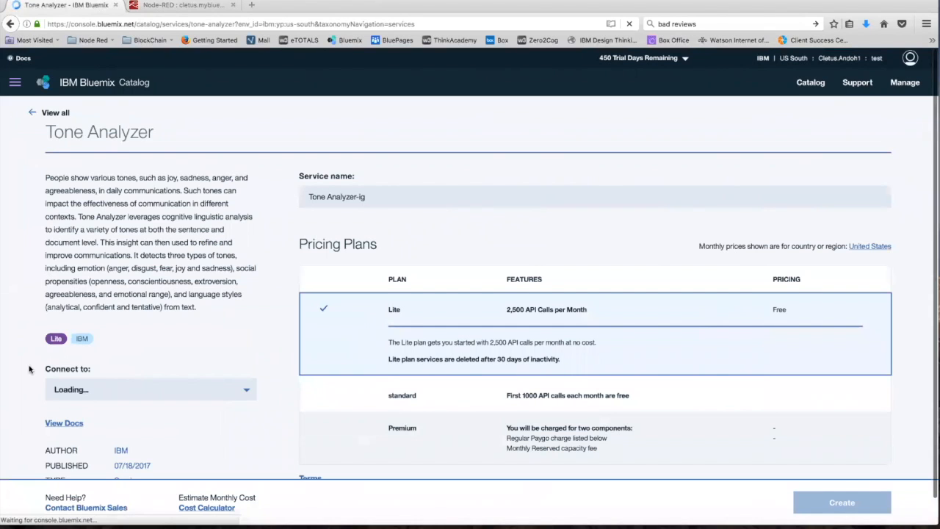
{"action": "scroll", "coordinate": [111, 387], "scroll_direction": "down", "scroll_amount": 1}
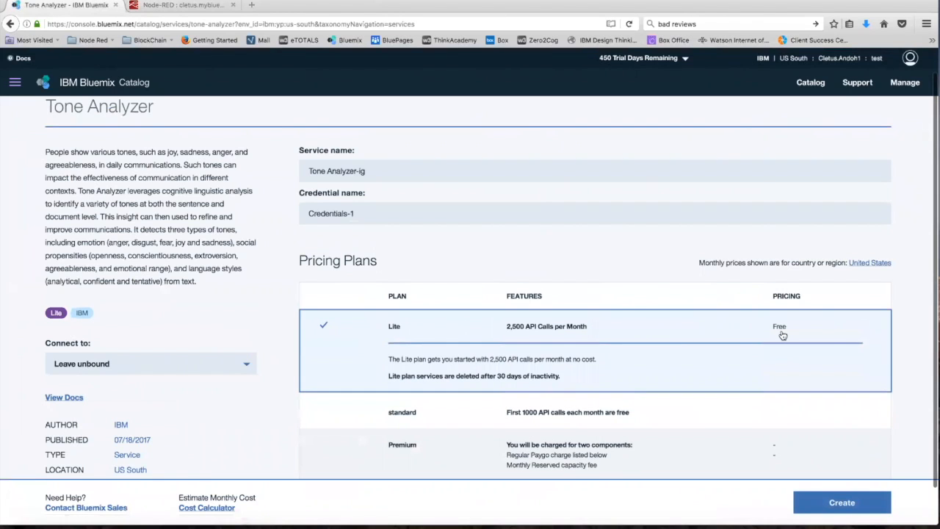
{"action": "scroll", "coordinate": [746, 293], "scroll_direction": "down", "scroll_amount": 1}
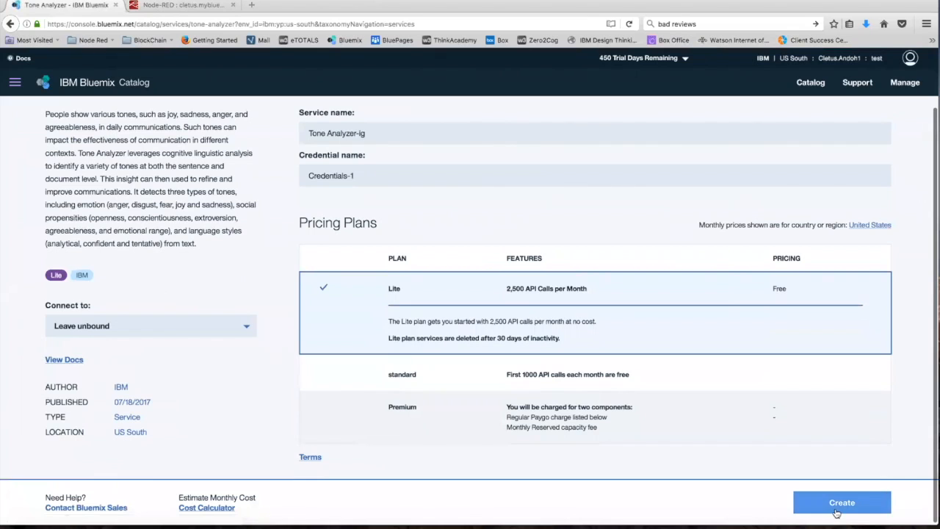
Open the existing Tone Analyzer-xc service from the Bluemix dashboard and display its Credentials-1 service credentials.
{"action": "left_click", "coordinate": [94, 85]}
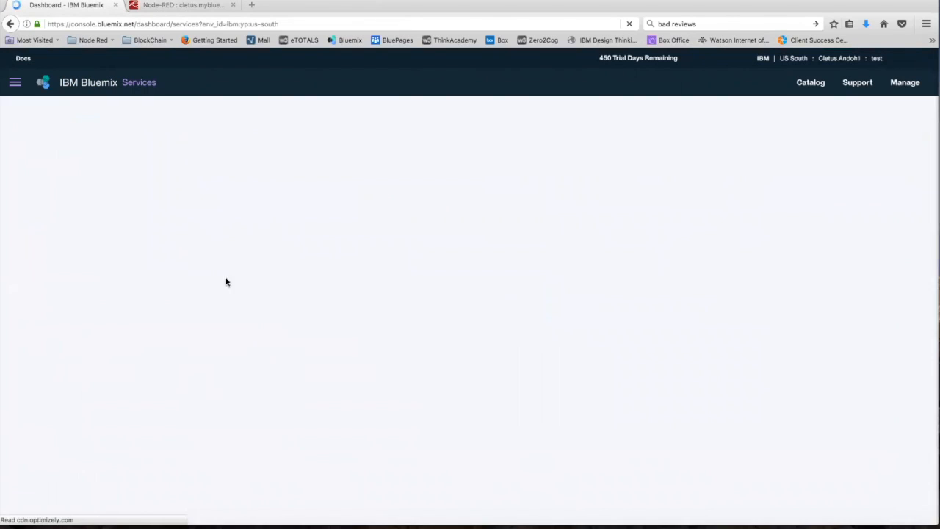
{"action": "scroll", "coordinate": [95, 427], "scroll_direction": "down", "scroll_amount": 5}
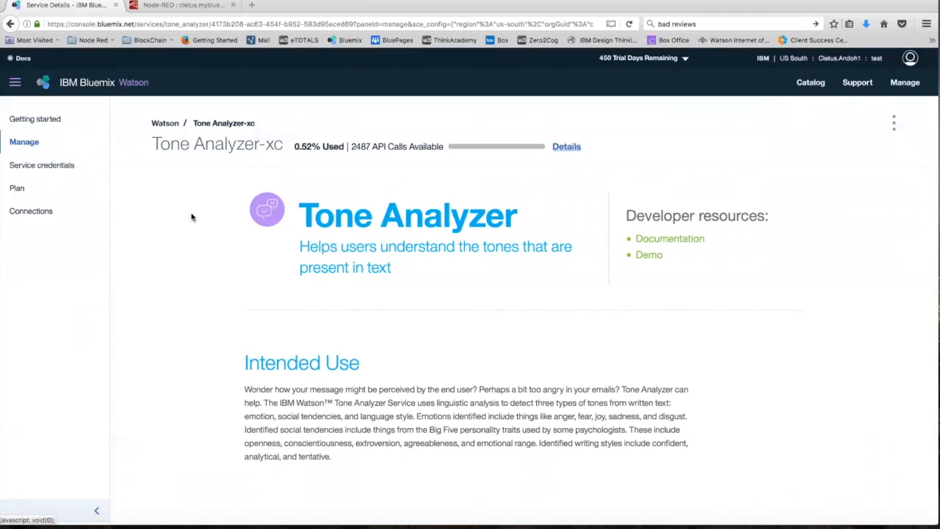
{"action": "left_click", "coordinate": [58, 166]}
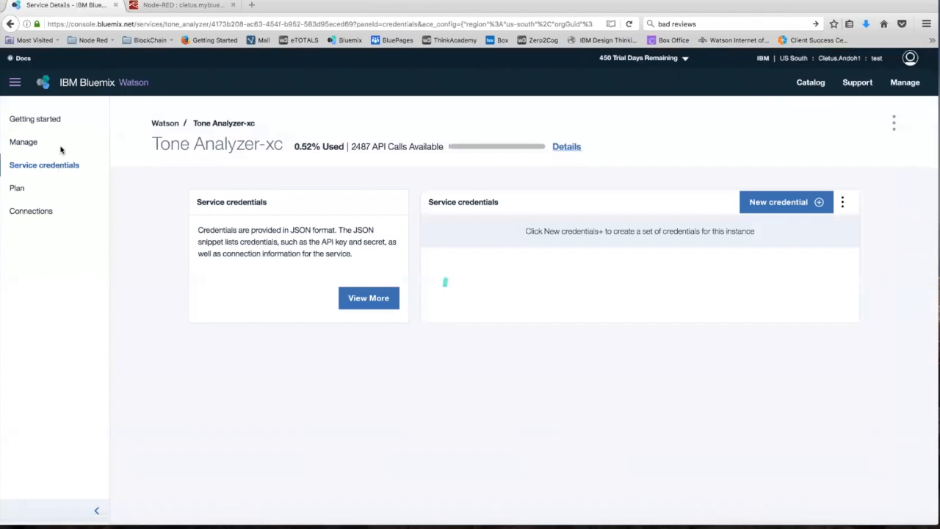
{"action": "left_click", "coordinate": [760, 256]}
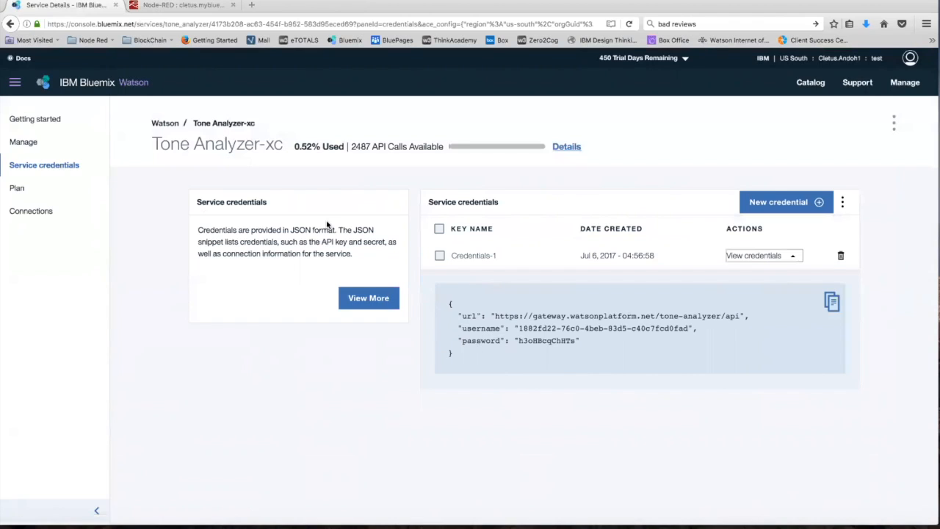
Copy the service credential username from Bluemix into the Username field of the Node-RED tone analyzer v3 node.
{"action": "left_click_drag", "start_coordinate": [689, 328], "coordinate": [517, 327]}
{"action": "key", "text": "ctrl+c"}
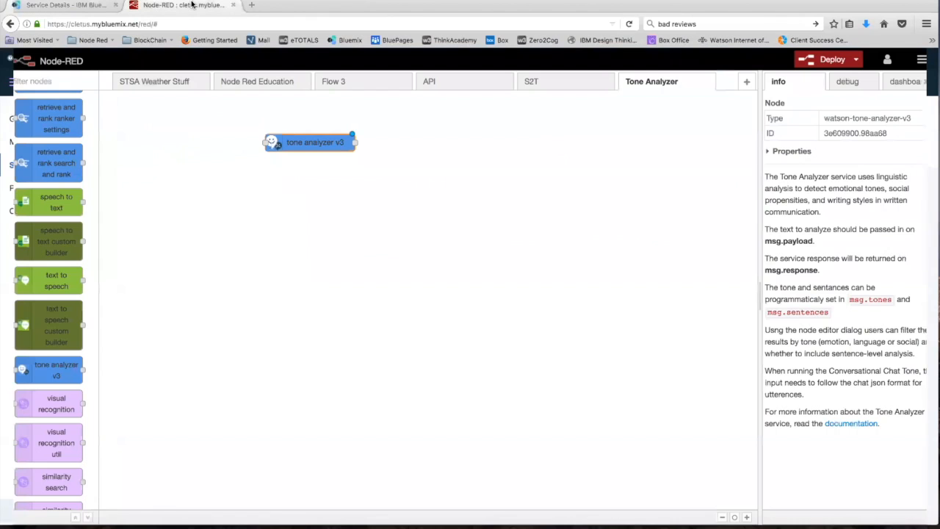
{"action": "left_click", "coordinate": [193, 4]}
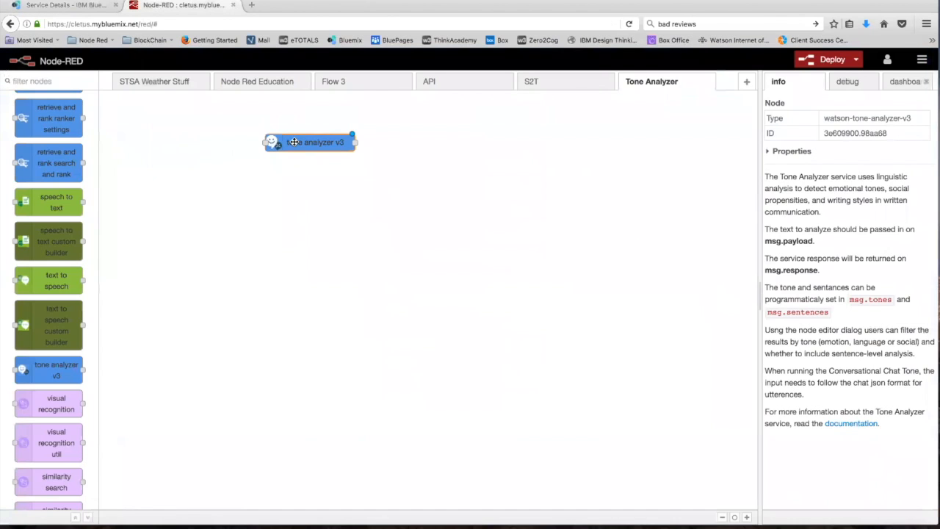
{"action": "double_click", "coordinate": [293, 141]}
{"action": "left_click", "coordinate": [588, 161]}
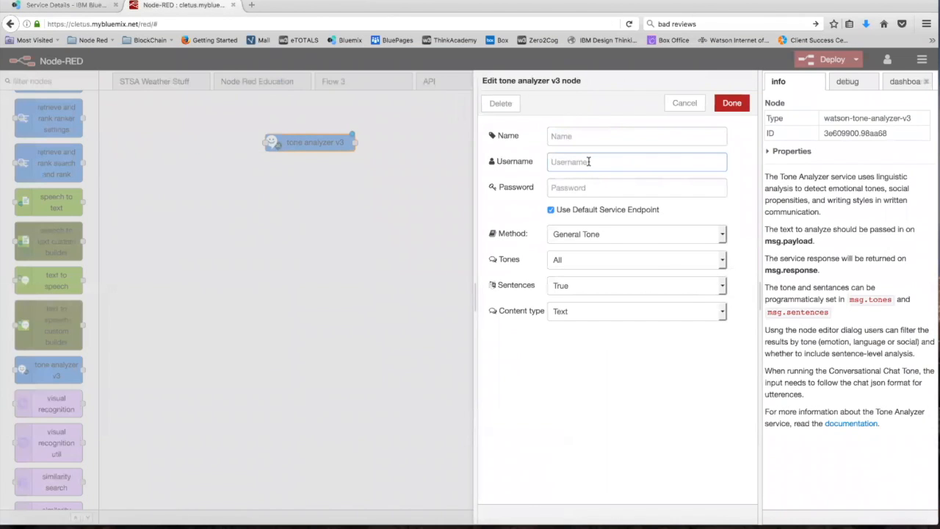
{"action": "key", "text": "ctrl+v"}
Copy the service credential password from Bluemix into the Password field of the Node-RED tone analyzer node.
{"action": "left_click", "coordinate": [583, 189]}
{"action": "left_click", "coordinate": [84, 5]}
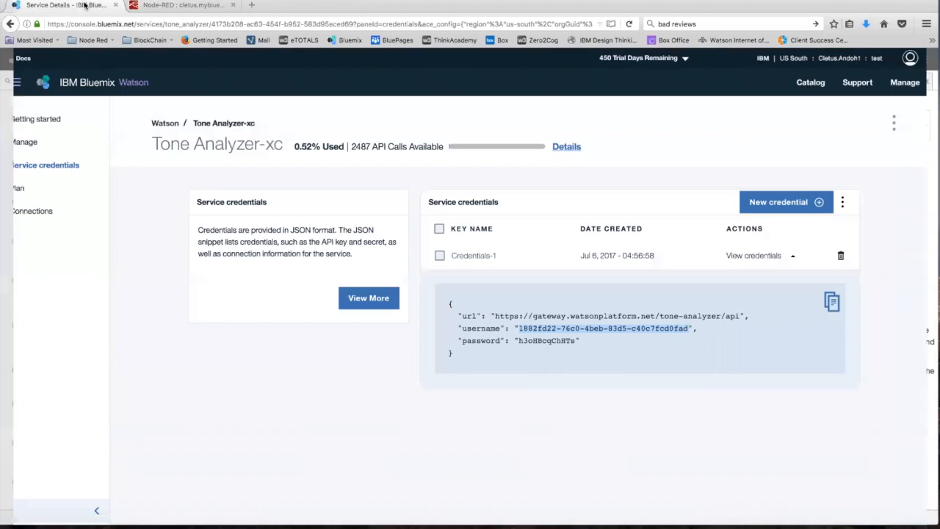
{"action": "left_click_drag", "start_coordinate": [576, 341], "coordinate": [517, 341]}
{"action": "key", "text": "ctrl+c"}
{"action": "left_click", "coordinate": [212, 6]}
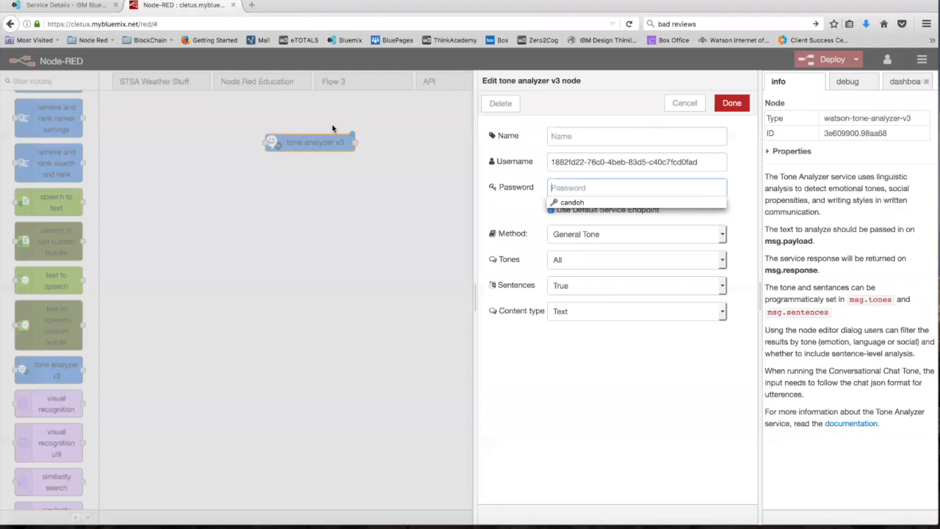
{"action": "key", "text": "ctrl+v"}
{"action": "left_click", "coordinate": [662, 382]}
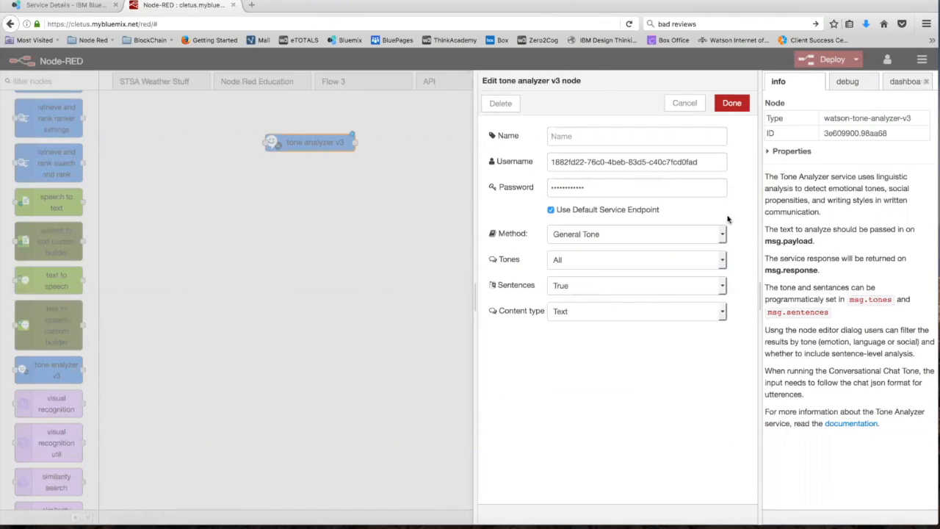
Keep Tones at All, Sentences at True and Content type at Text, and save the tone analyzer node.
{"action": "left_click", "coordinate": [672, 262]}
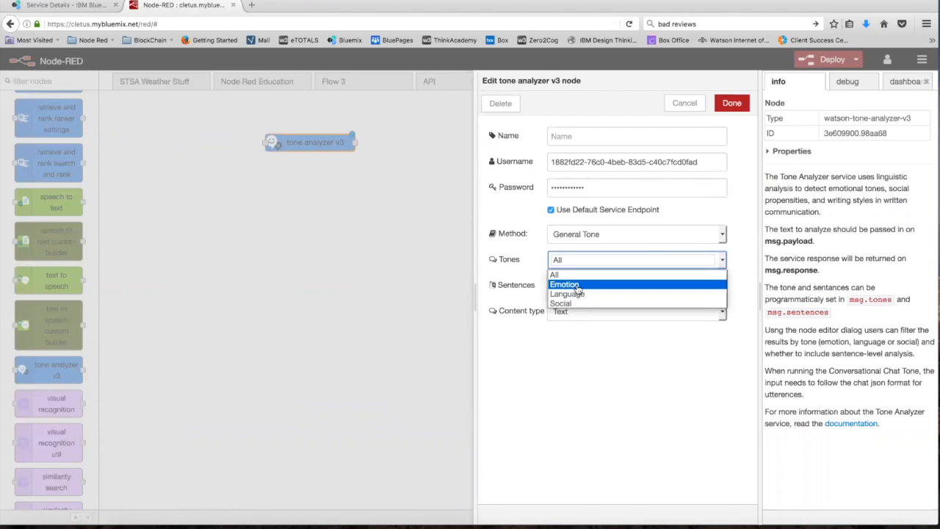
{"action": "left_click", "coordinate": [667, 391]}
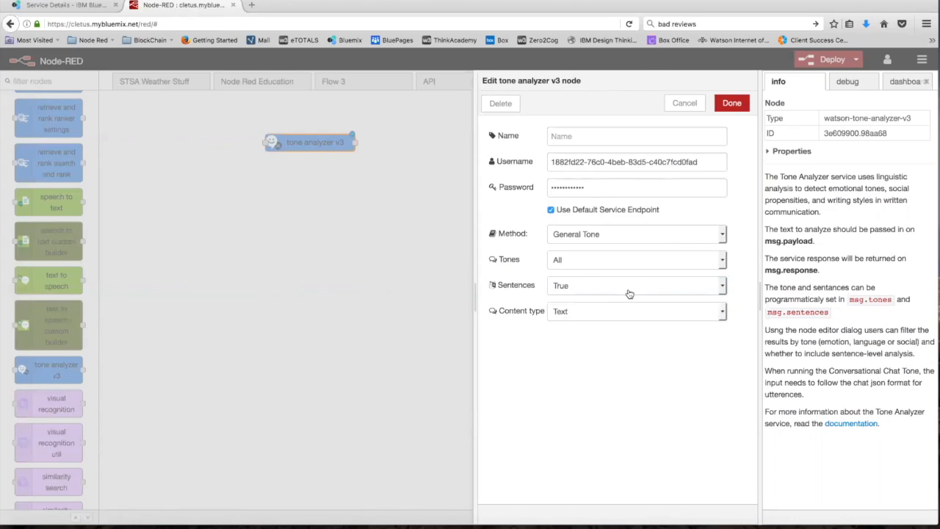
{"action": "left_click", "coordinate": [630, 293]}
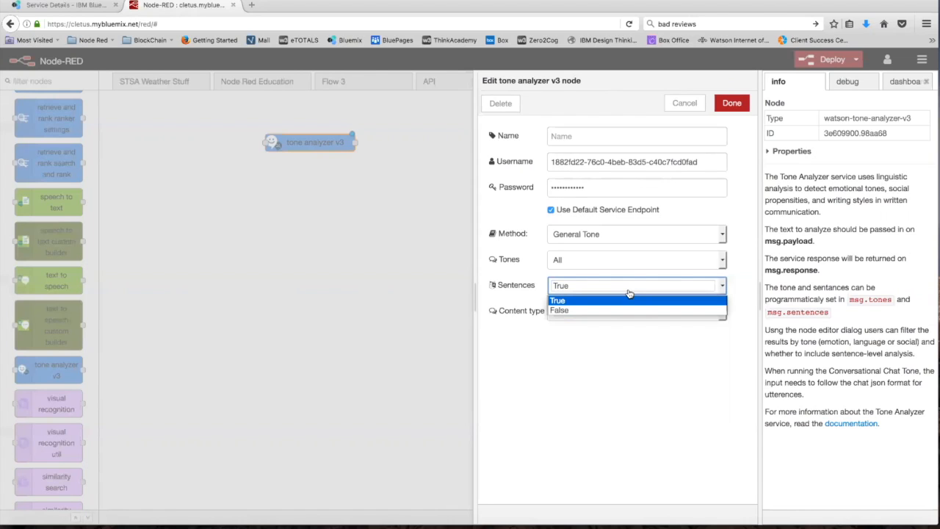
{"action": "left_click", "coordinate": [663, 300]}
{"action": "left_click", "coordinate": [592, 312]}
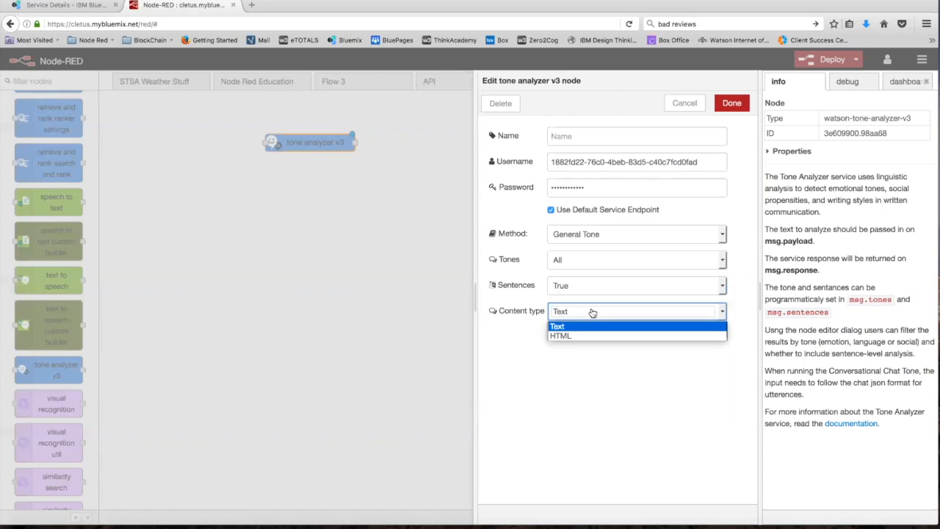
{"action": "left_click", "coordinate": [577, 326]}
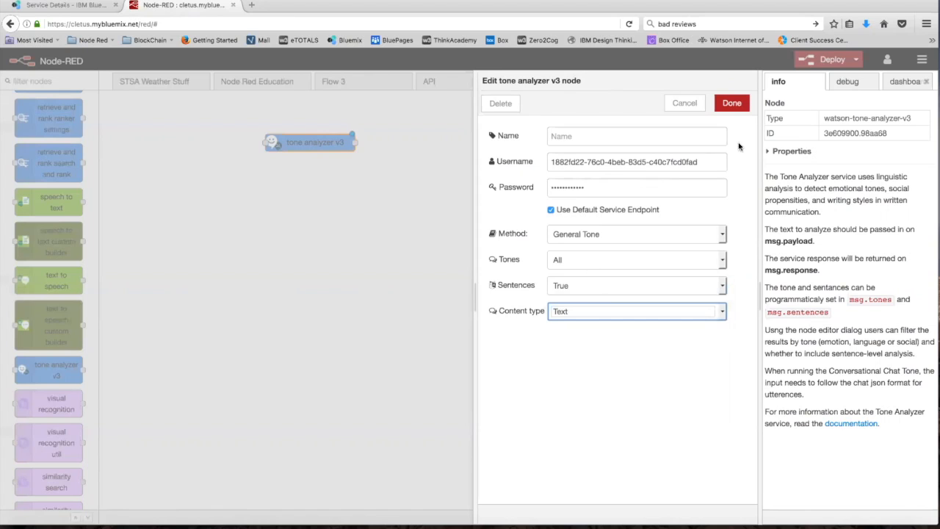
{"action": "left_click", "coordinate": [732, 106]}
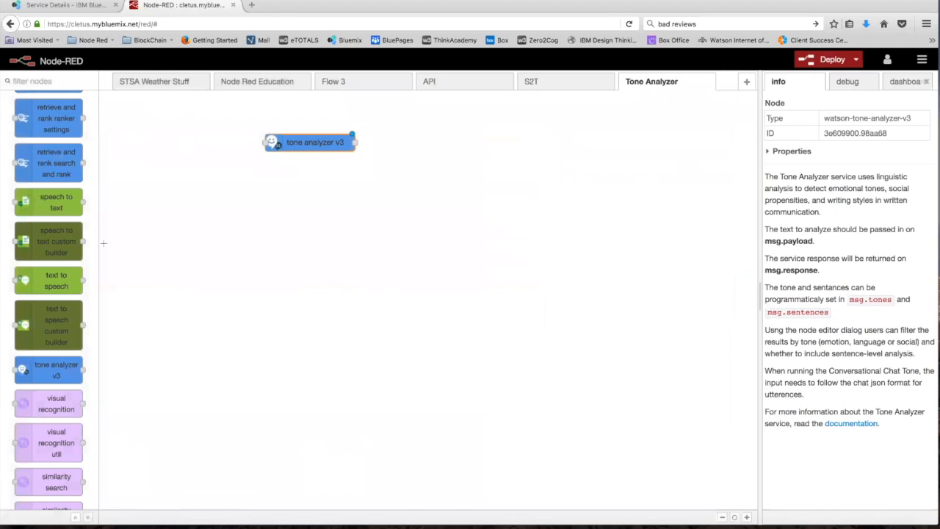
Add an inject node before the tone analyzer and a debug node after it in the Tone Analyzer flow.
{"action": "scroll", "coordinate": [68, 301], "scroll_direction": "up", "scroll_amount": 10}
{"action": "scroll", "coordinate": [67, 301], "scroll_direction": "up", "scroll_amount": 10}
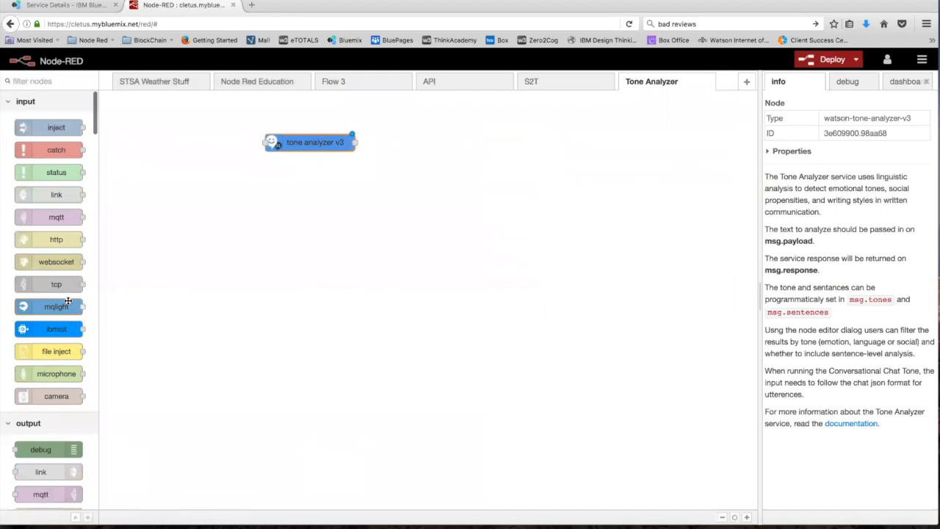
{"action": "left_click_drag", "start_coordinate": [50, 127], "coordinate": [175, 163]}
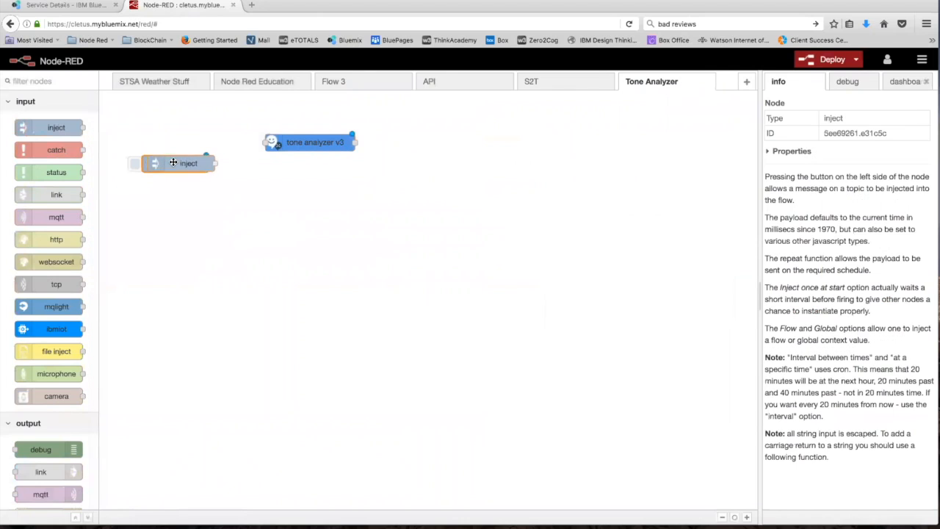
{"action": "scroll", "coordinate": [47, 401], "scroll_direction": "down", "scroll_amount": 2}
{"action": "left_click_drag", "start_coordinate": [47, 400], "coordinate": [445, 182]}
Wire the inject node to the tone analyzer and the tone analyzer to the debug node.
{"action": "left_click_drag", "start_coordinate": [209, 163], "coordinate": [288, 140]}
{"action": "left_click_drag", "start_coordinate": [355, 143], "coordinate": [401, 173]}
{"action": "left_click_drag", "start_coordinate": [318, 143], "coordinate": [316, 141]}
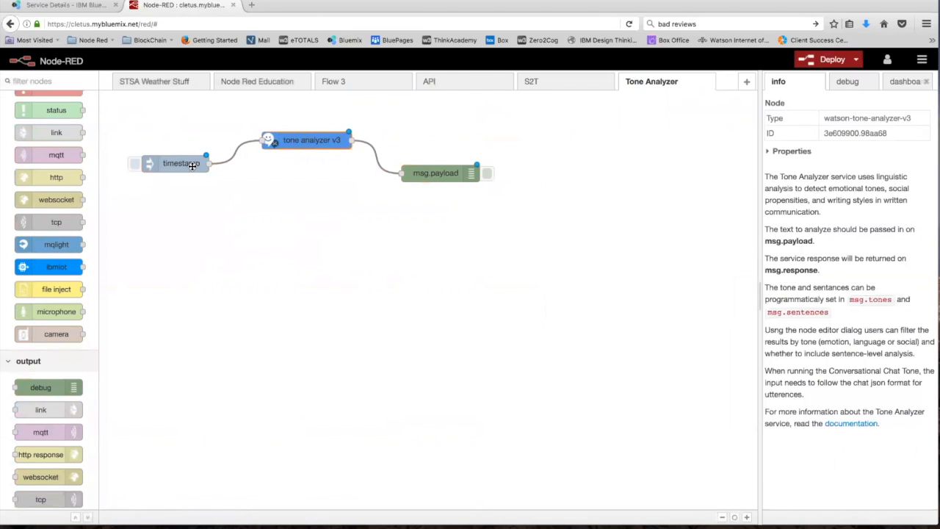
Open the inject node's settings and change its payload type from timestamp to string.
{"action": "double_click", "coordinate": [176, 165]}
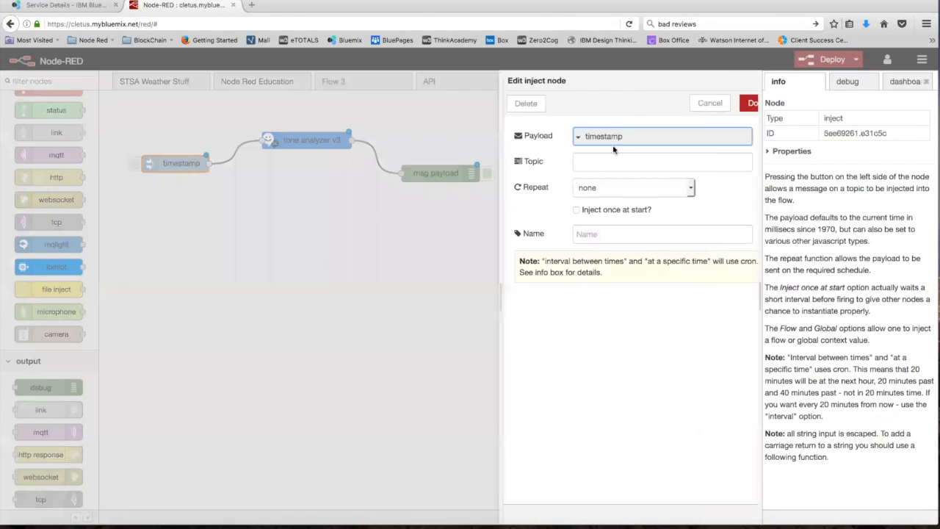
{"action": "left_click", "coordinate": [595, 137]}
{"action": "left_click", "coordinate": [580, 189]}
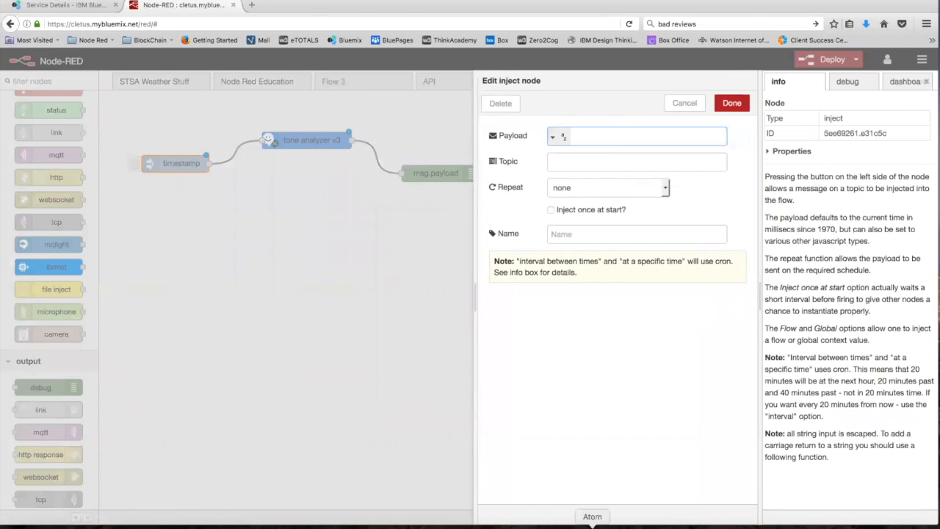
Switch to the Untitled text document and copy the negative Amazon review about the freezing, rebooting television.
{"action": "left_click", "coordinate": [611, 527]}
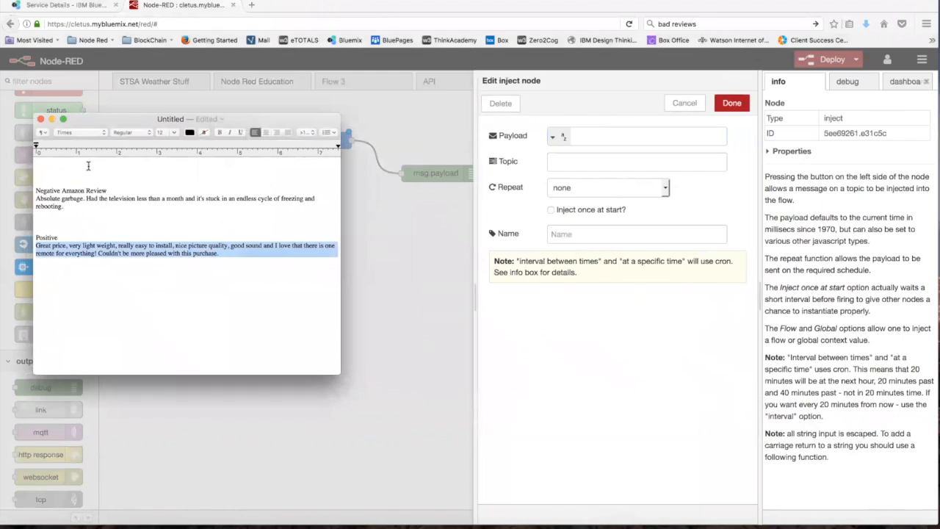
{"action": "left_click_drag", "start_coordinate": [70, 211], "coordinate": [37, 199]}
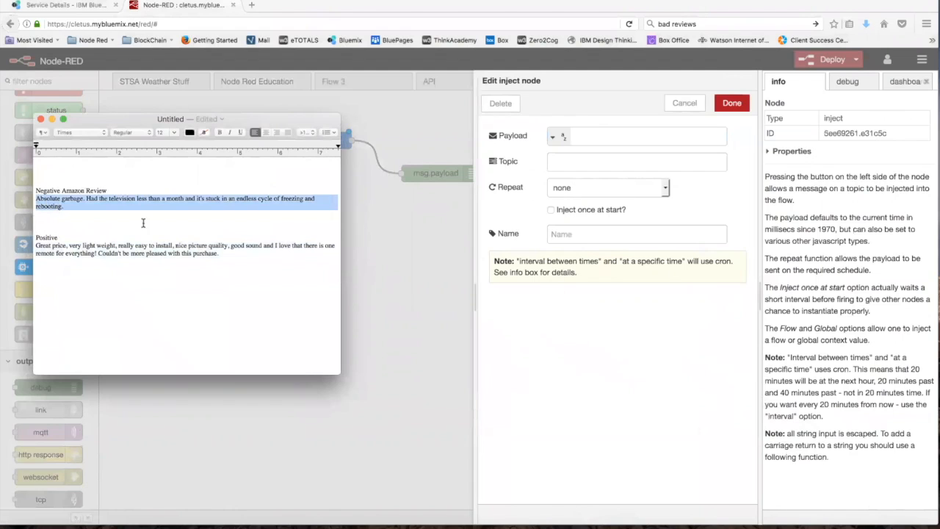
{"action": "left_click", "coordinate": [106, 218]}
{"action": "left_click_drag", "start_coordinate": [72, 209], "coordinate": [35, 199]}
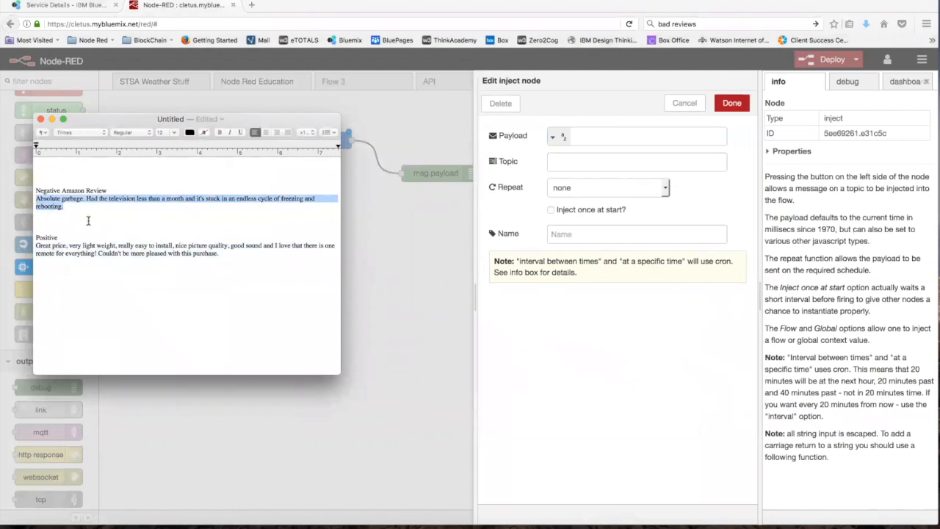
Paste the negative review into the inject node's payload in Node-RED, check the full text and save the node.
{"action": "left_click", "coordinate": [584, 163]}
{"action": "left_click", "coordinate": [598, 129]}
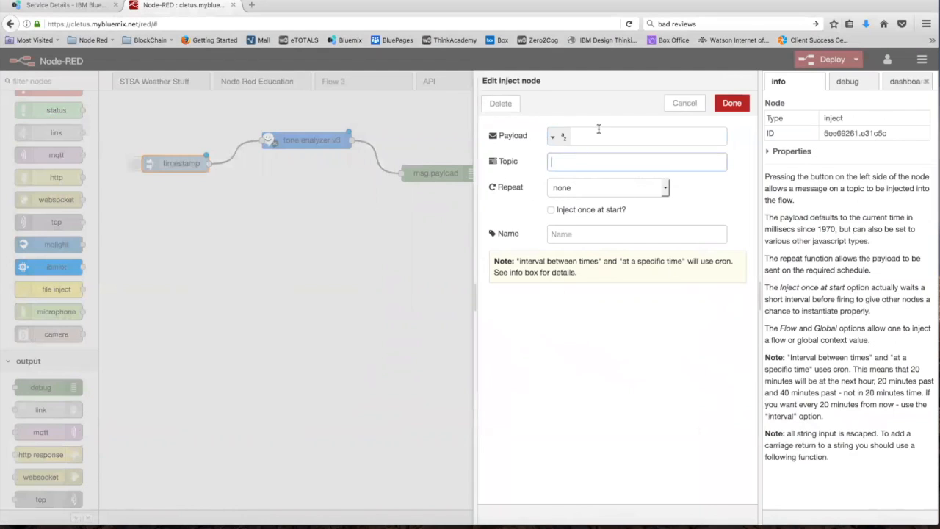
{"action": "key", "text": "super+v"}
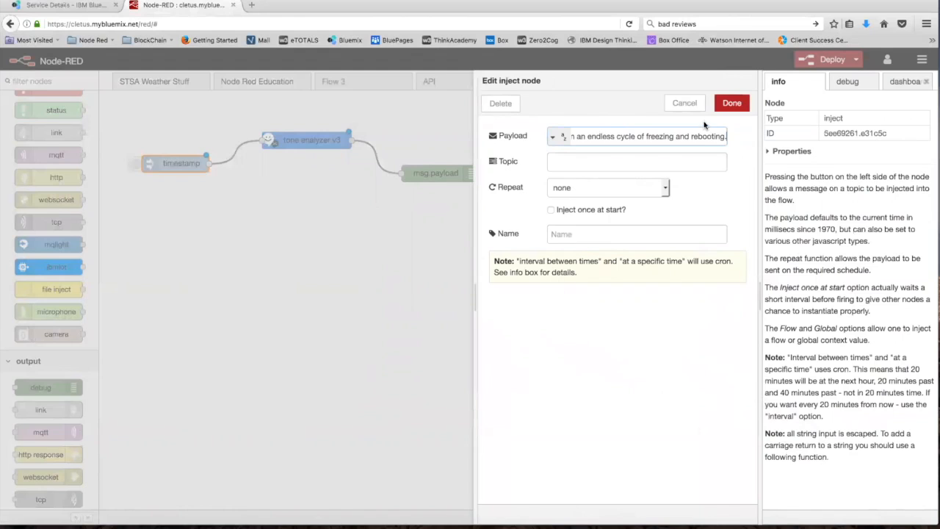
{"action": "scroll", "coordinate": [672, 138], "scroll_direction": "left", "scroll_amount": 10}
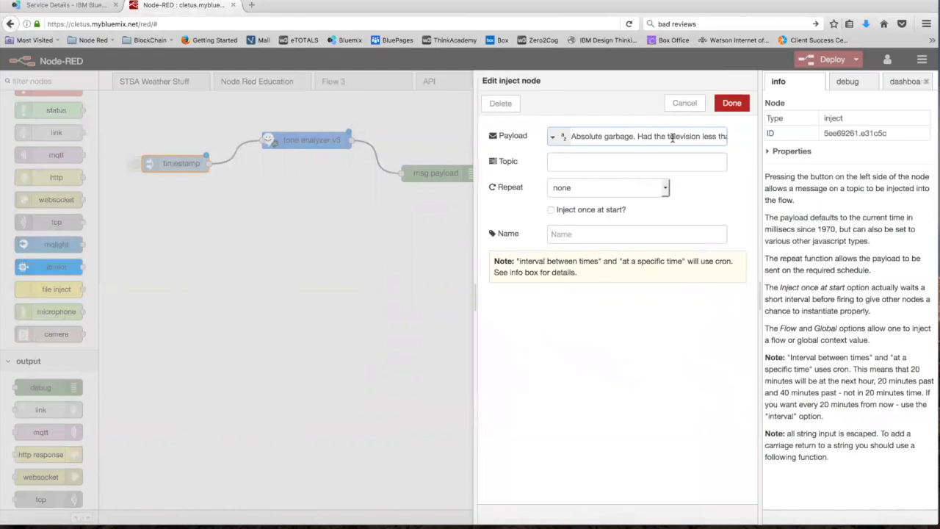
{"action": "scroll", "coordinate": [672, 138], "scroll_direction": "right", "scroll_amount": 5}
{"action": "scroll", "coordinate": [672, 138], "scroll_direction": "right", "scroll_amount": 5}
{"action": "scroll", "coordinate": [672, 138], "scroll_direction": "right", "scroll_amount": 2}
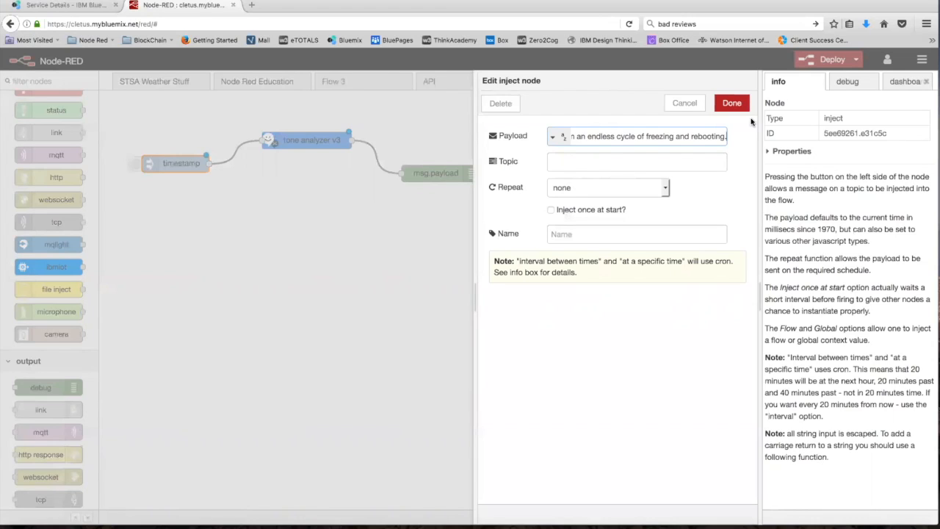
{"action": "left_click", "coordinate": [732, 103]}
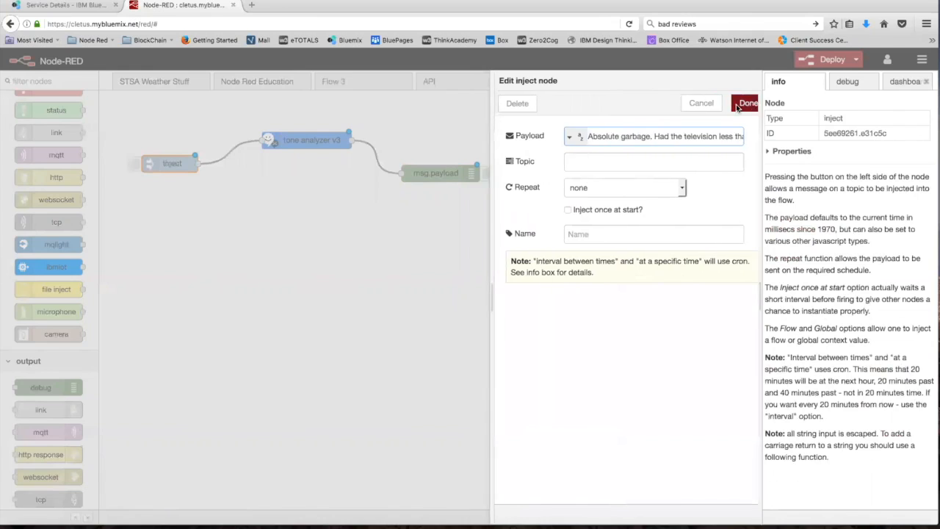
Set the debug node's output to msg.response and save the node.
{"action": "double_click", "coordinate": [450, 166]}
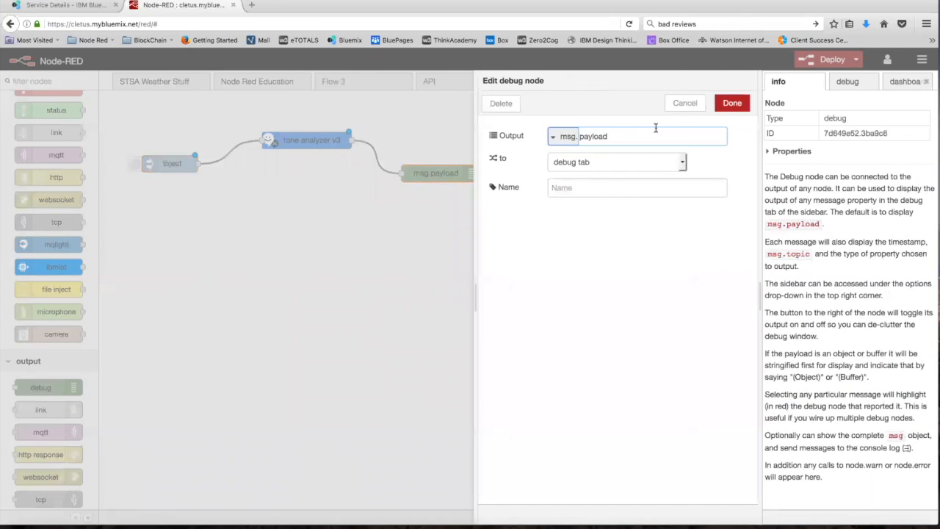
{"action": "right_click", "coordinate": [623, 149]}
{"action": "left_click", "coordinate": [613, 139]}
{"action": "double_click", "coordinate": [612, 139]}
{"action": "type", "text": "response"}
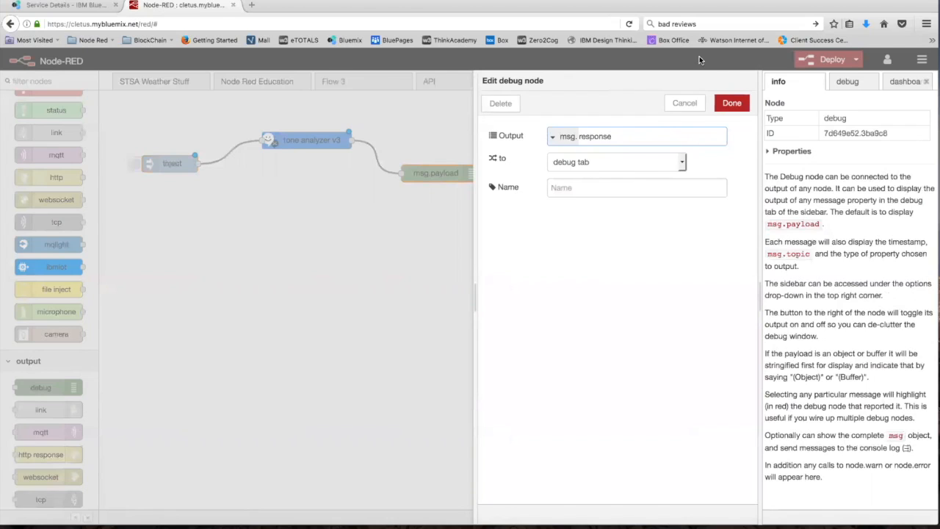
{"action": "left_click", "coordinate": [731, 102]}
Deploy the flow, show the debug messages and trigger the inject node to send the review for analysis.
{"action": "left_click", "coordinate": [815, 63]}
{"action": "left_click", "coordinate": [845, 84]}
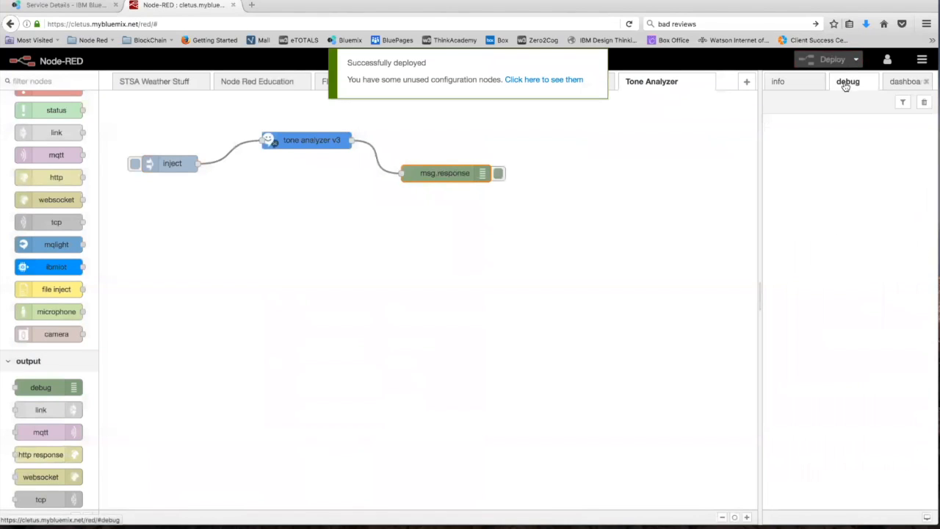
{"action": "left_click", "coordinate": [134, 164]}
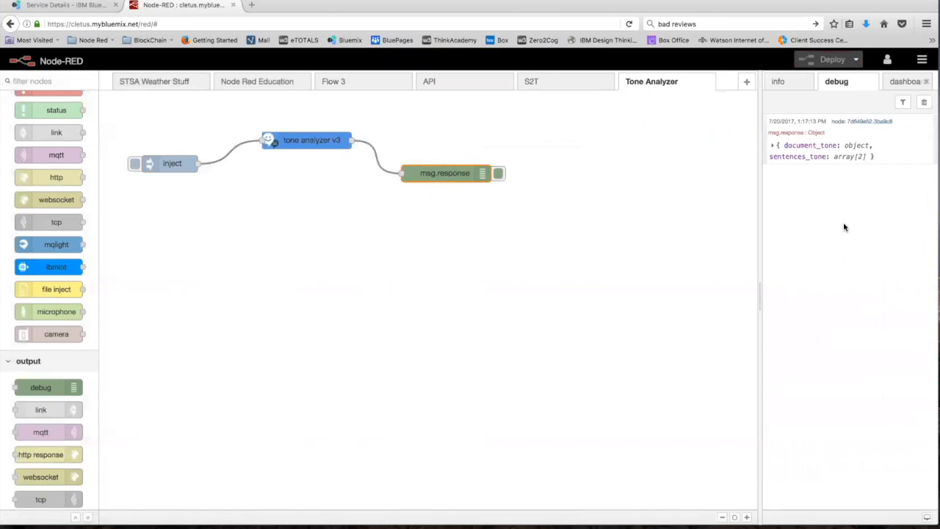
Expand the response's document_tone and its Emotion, Language and Social Tone categories in the debug output.
{"action": "left_click", "coordinate": [773, 146]}
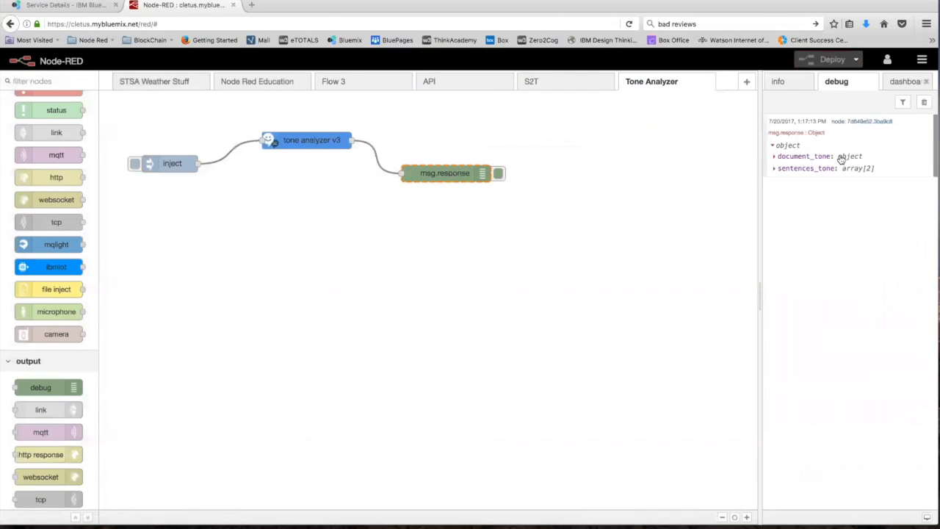
{"action": "left_click", "coordinate": [774, 157]}
{"action": "left_click", "coordinate": [782, 168]}
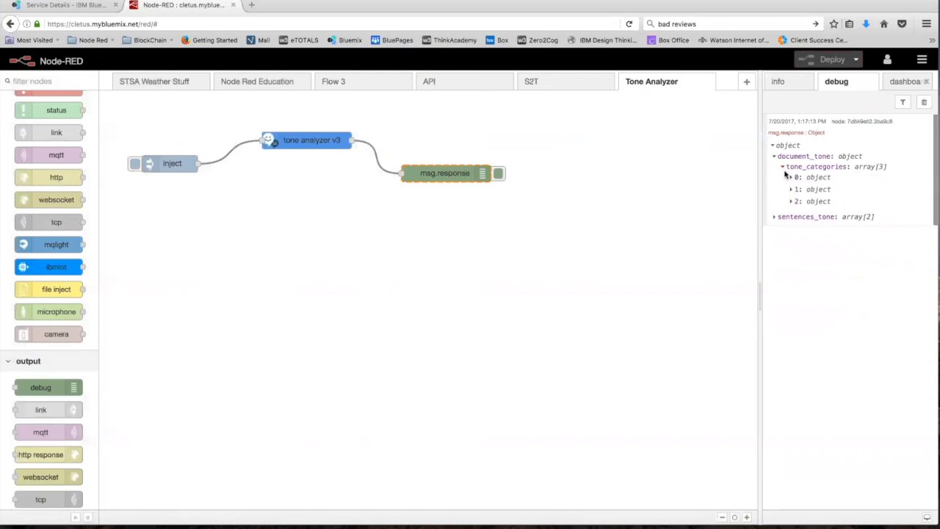
{"action": "left_click", "coordinate": [791, 177]}
{"action": "left_click", "coordinate": [791, 225]}
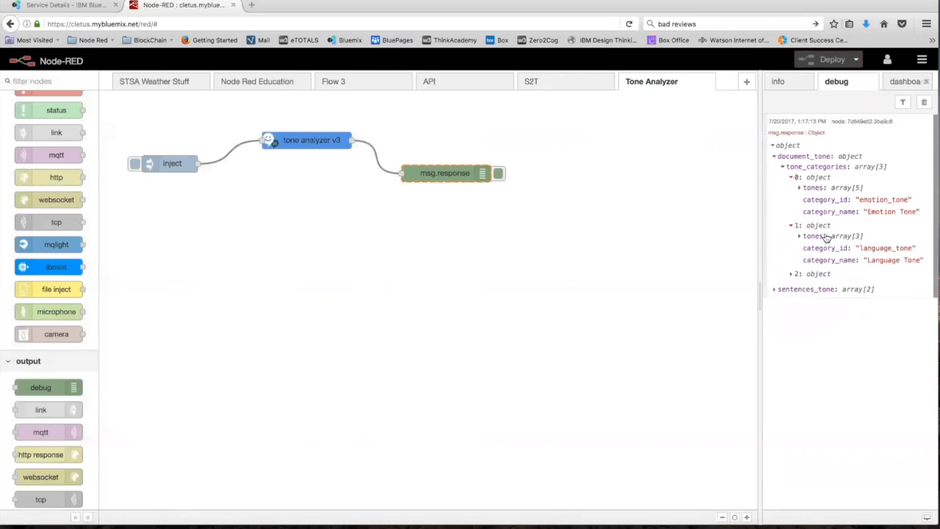
{"action": "left_click", "coordinate": [791, 274]}
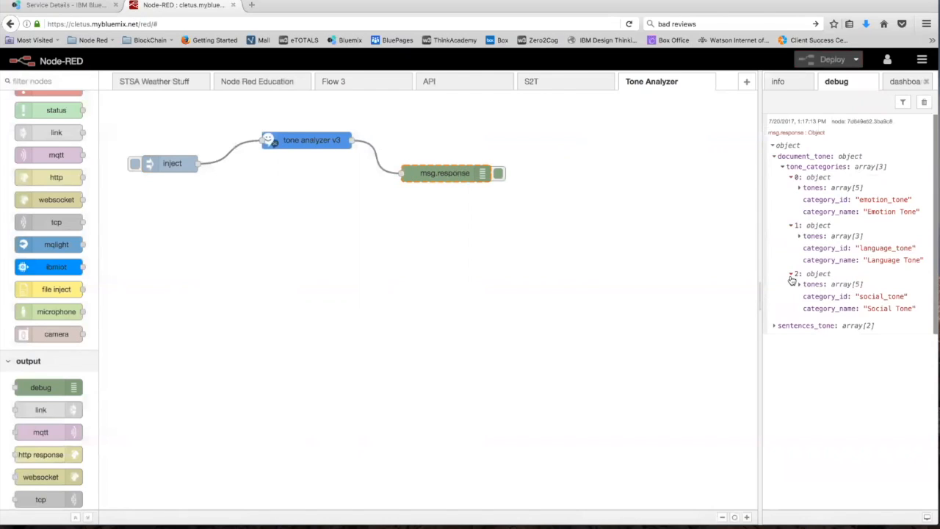
Expand the Emotion Tone entries of the document and read the scores for anger, disgust, fear, joy and sadness.
{"action": "left_click", "coordinate": [802, 188]}
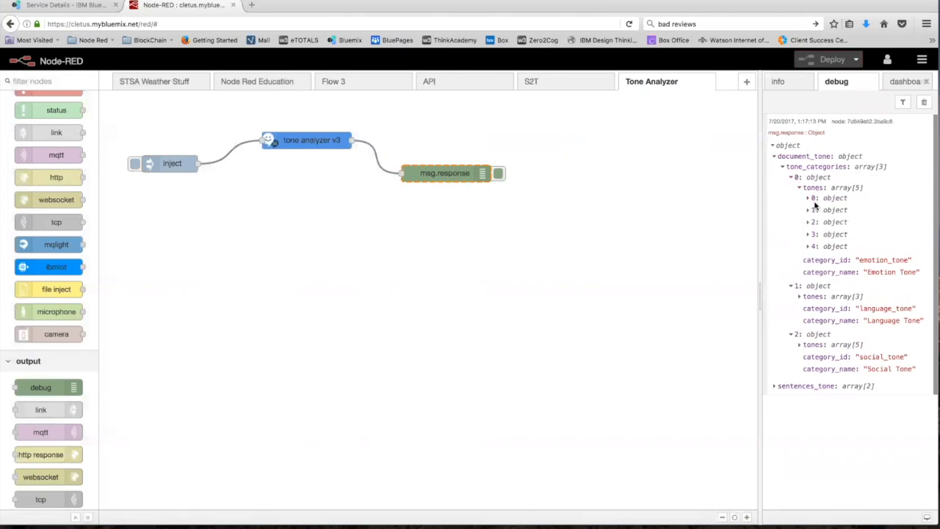
{"action": "left_click", "coordinate": [808, 199]}
{"action": "left_click", "coordinate": [808, 248]}
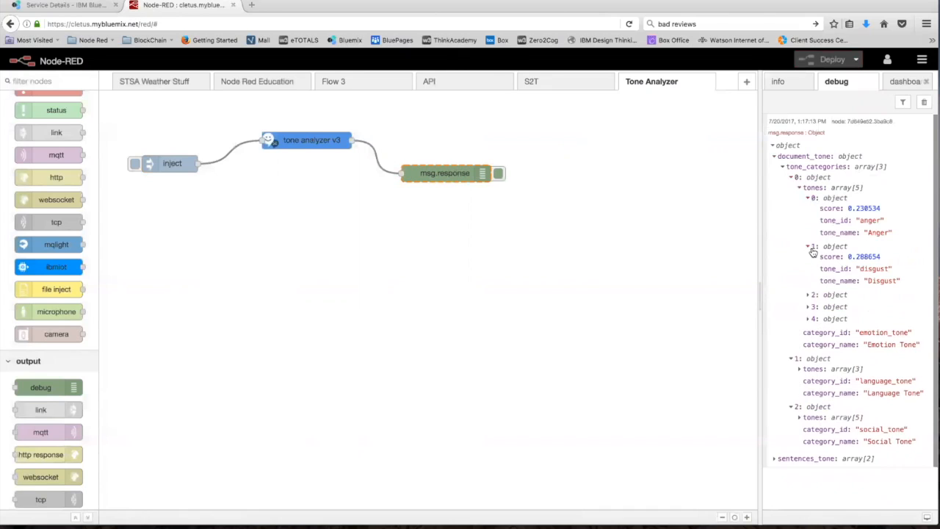
{"action": "left_click", "coordinate": [809, 294]}
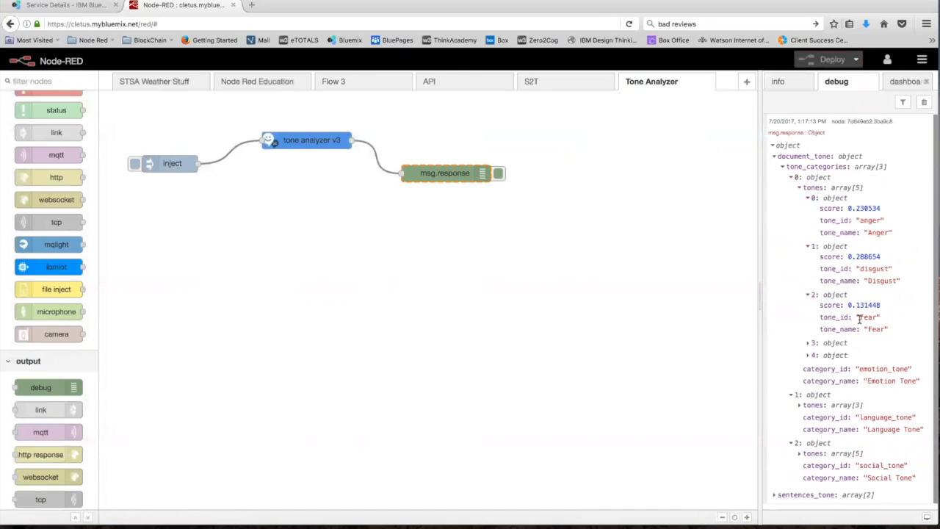
{"action": "left_click", "coordinate": [808, 344]}
{"action": "left_click", "coordinate": [811, 391]}
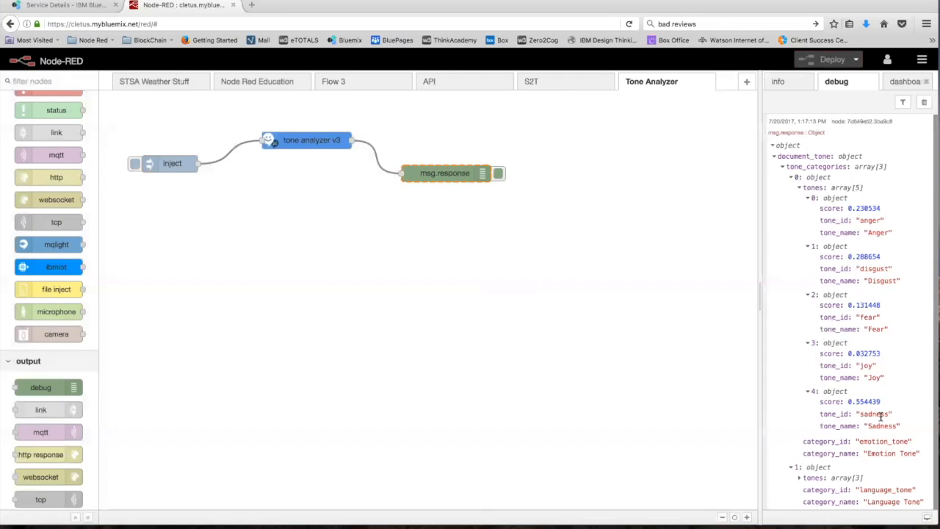
Expand the document's Language Tone entries and read the analytical, confident and tentative scores.
{"action": "scroll", "coordinate": [880, 416], "scroll_direction": "down", "scroll_amount": 3}
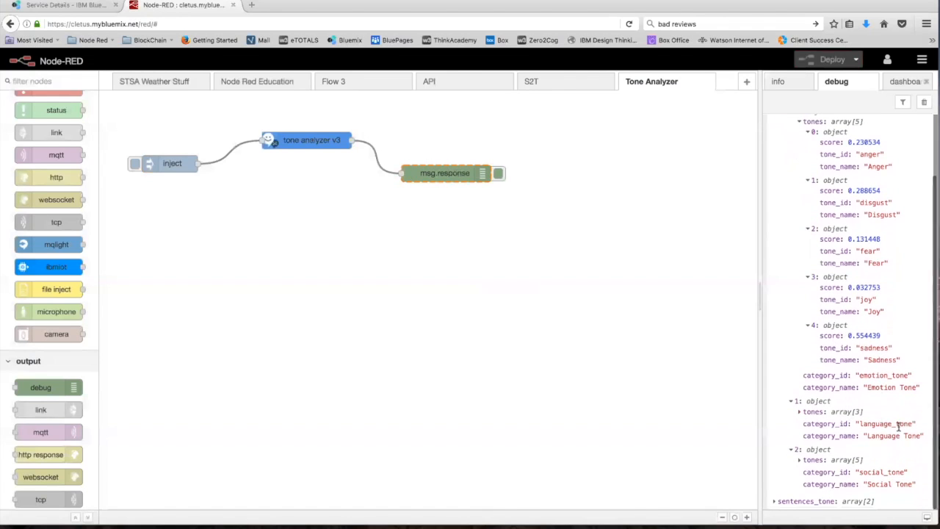
{"action": "left_click", "coordinate": [805, 415]}
{"action": "left_click", "coordinate": [811, 422]}
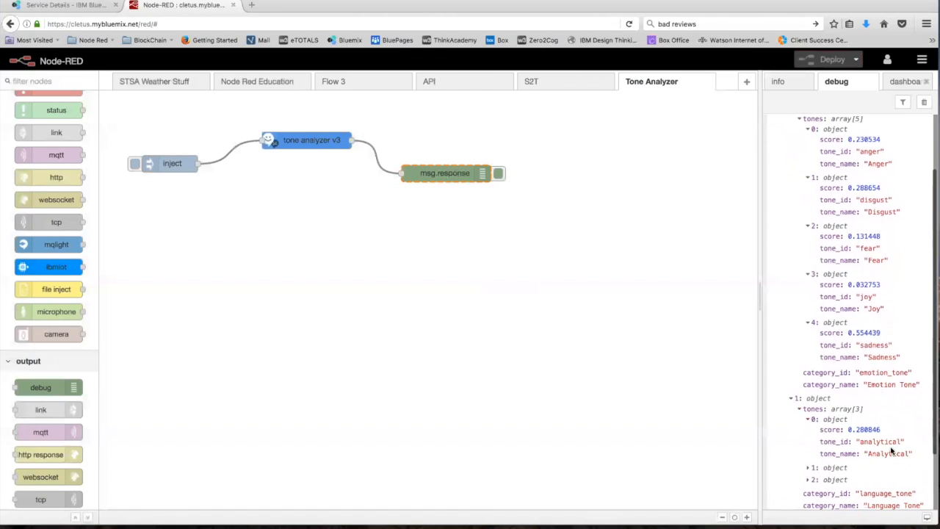
{"action": "left_click", "coordinate": [808, 468]}
{"action": "scroll", "coordinate": [892, 463], "scroll_direction": "down", "scroll_amount": 2}
{"action": "scroll", "coordinate": [887, 467], "scroll_direction": "down", "scroll_amount": 3}
{"action": "left_click", "coordinate": [807, 424]}
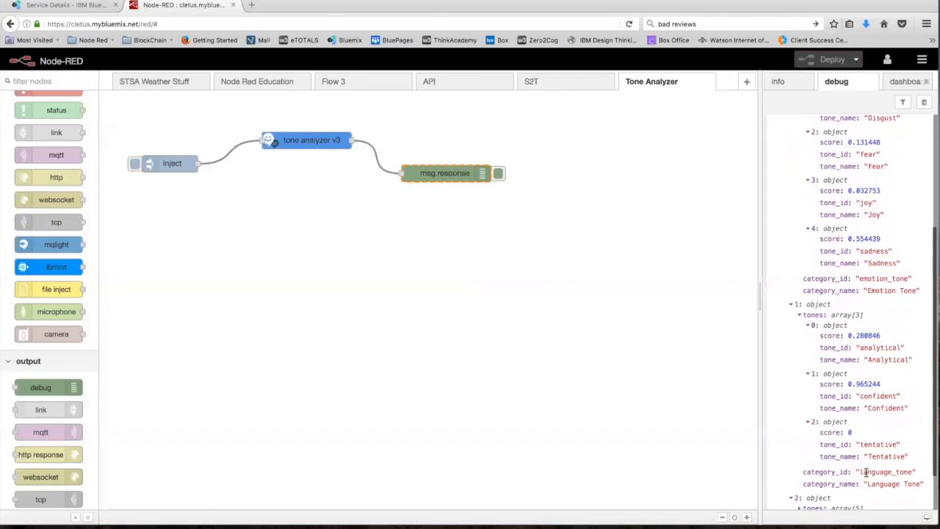
{"action": "scroll", "coordinate": [851, 296], "scroll_direction": "down", "scroll_amount": 2}
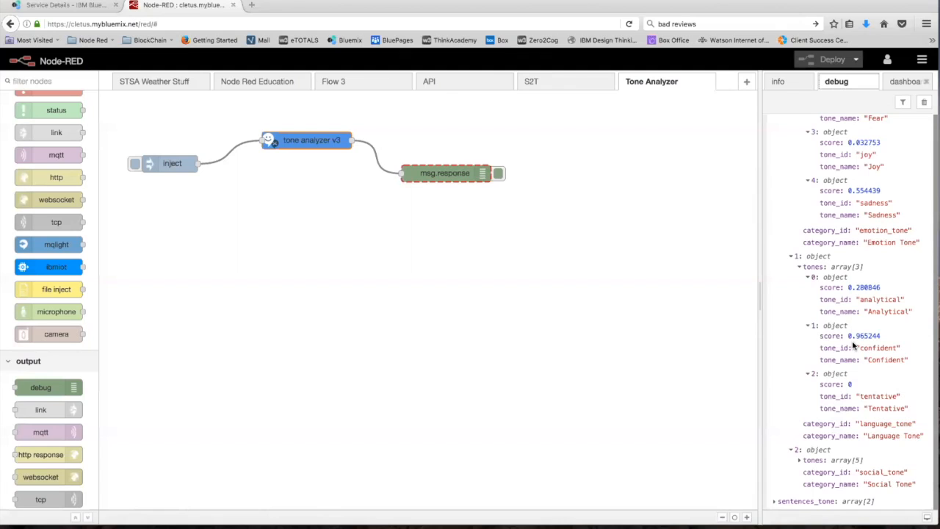
Consult the tone analyzer node's help text and examine the document's Social Tone scores, from openness to emotional range, in the debug output.
{"action": "left_click", "coordinate": [790, 87]}
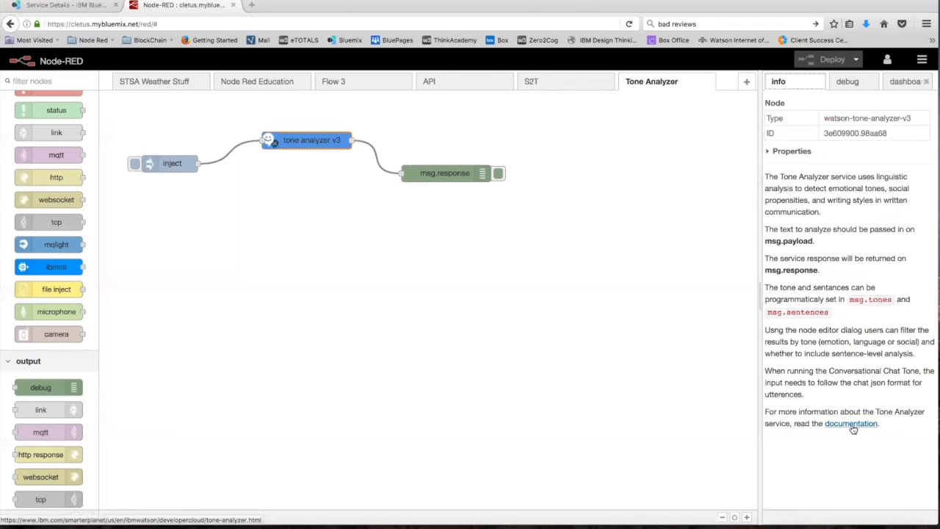
{"action": "left_click", "coordinate": [849, 85]}
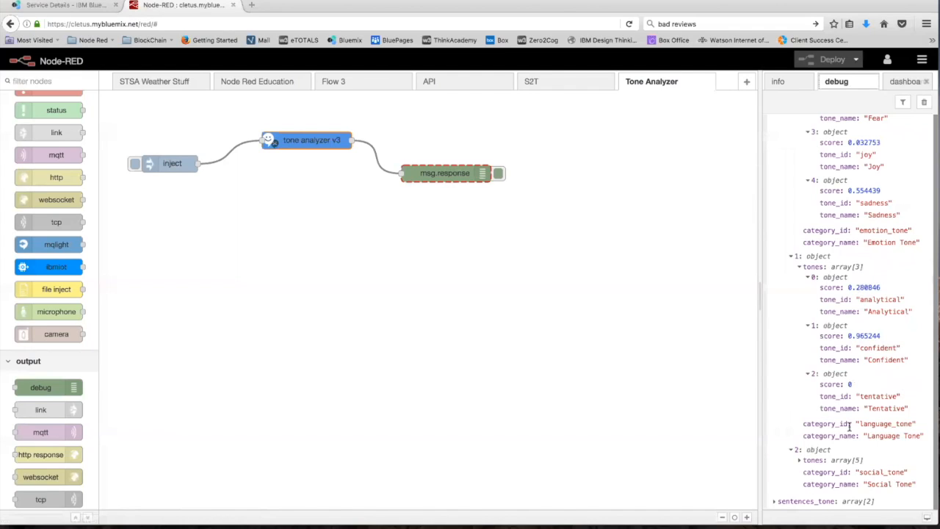
{"action": "left_click", "coordinate": [805, 462]}
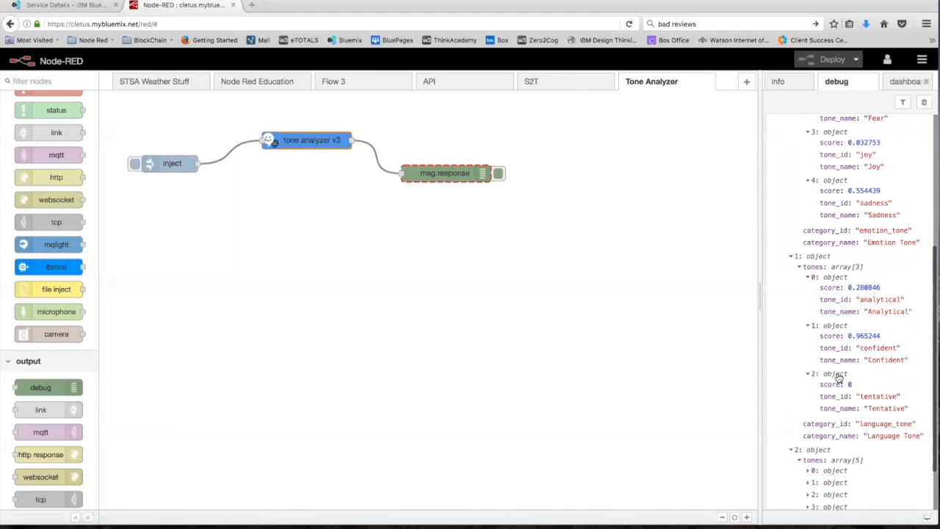
{"action": "scroll", "coordinate": [841, 380], "scroll_direction": "down", "scroll_amount": 2}
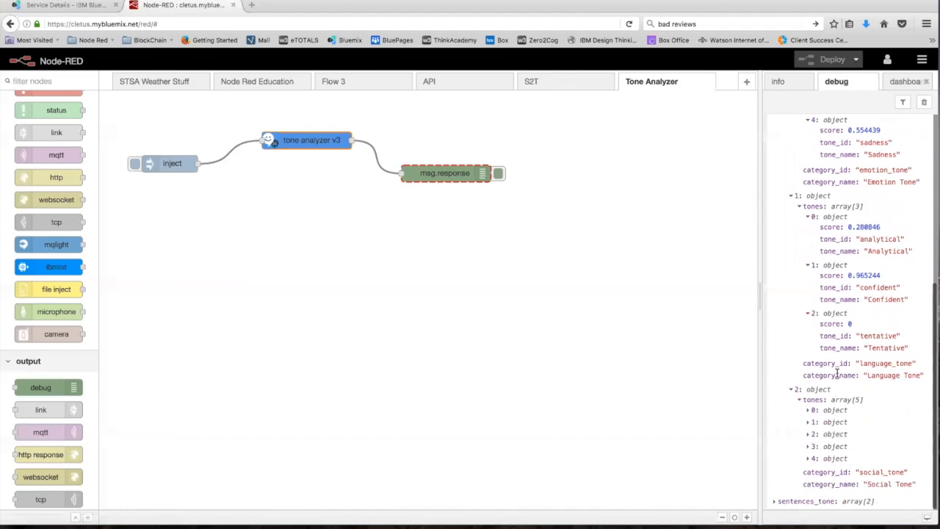
{"action": "left_click", "coordinate": [812, 411]}
{"action": "left_click", "coordinate": [810, 458]}
{"action": "scroll", "coordinate": [826, 396], "scroll_direction": "down", "scroll_amount": 2}
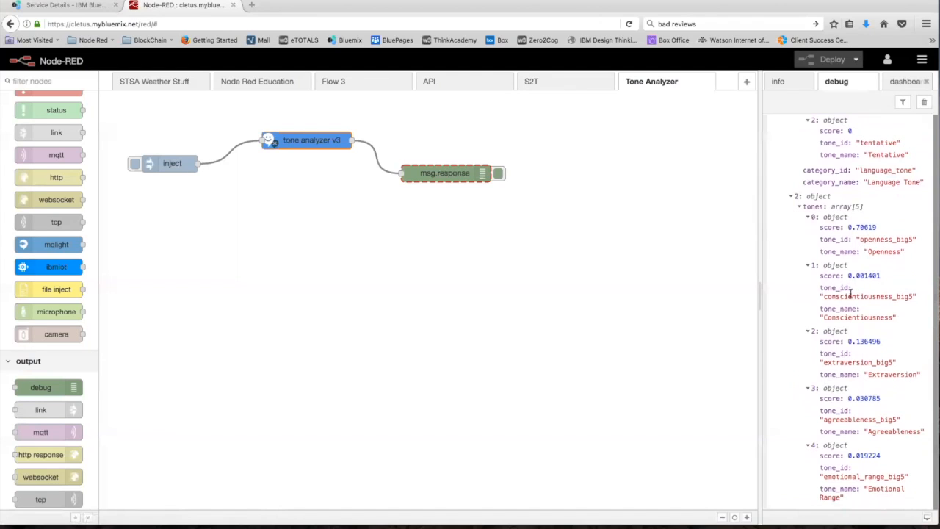
{"action": "scroll", "coordinate": [877, 296], "scroll_direction": "down", "scroll_amount": 2}
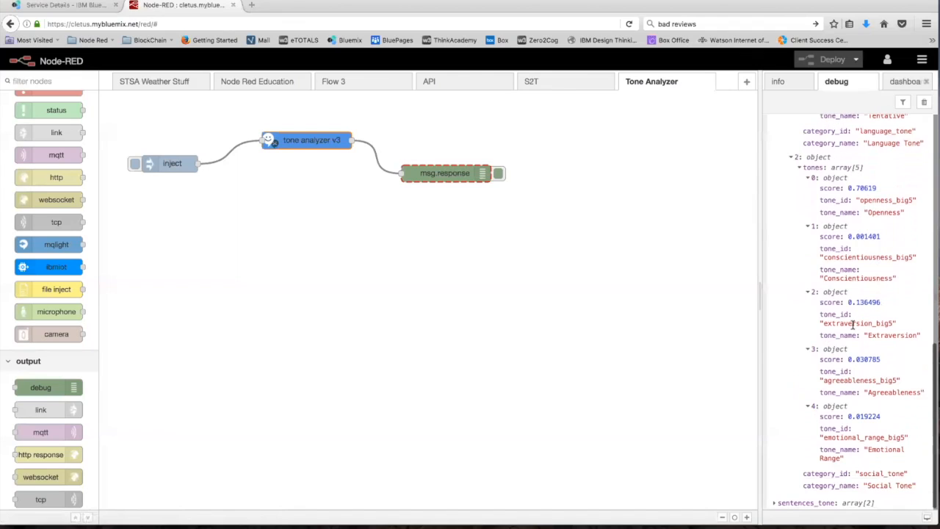
{"action": "scroll", "coordinate": [852, 326], "scroll_direction": "down", "scroll_amount": 1}
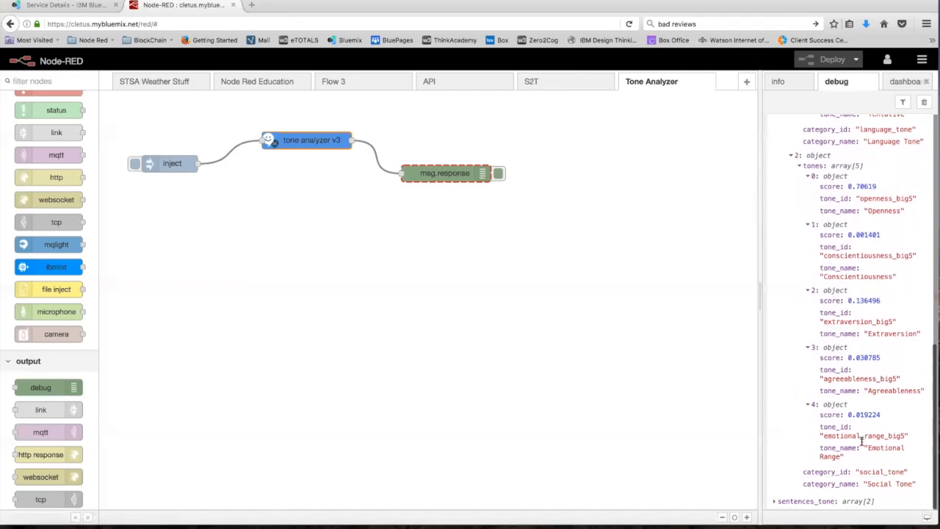
{"action": "scroll", "coordinate": [852, 411], "scroll_direction": "up", "scroll_amount": 2}
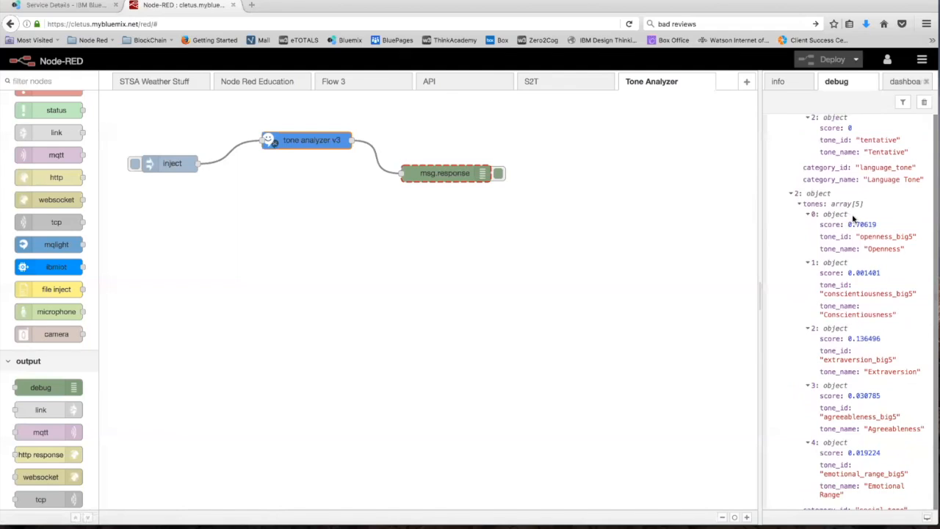
{"action": "scroll", "coordinate": [860, 225], "scroll_direction": "down", "scroll_amount": 1}
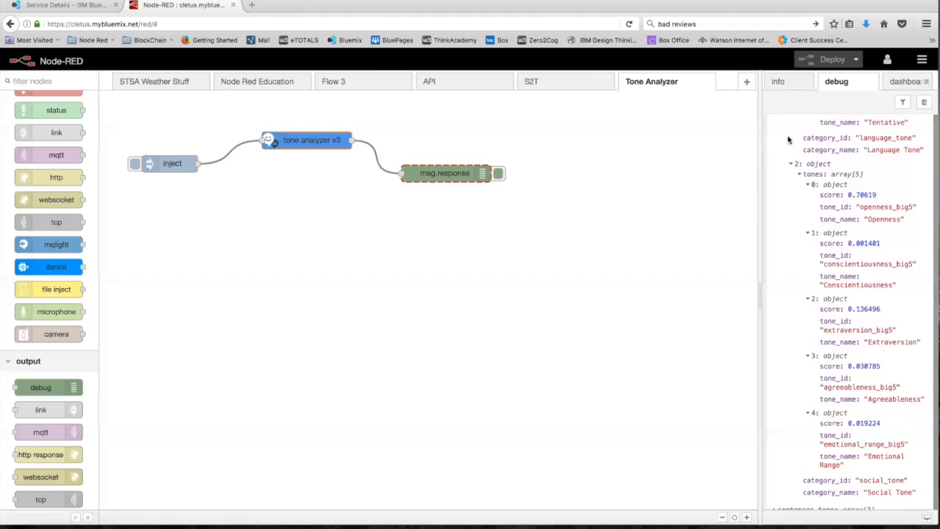
{"action": "left_click", "coordinate": [790, 86]}
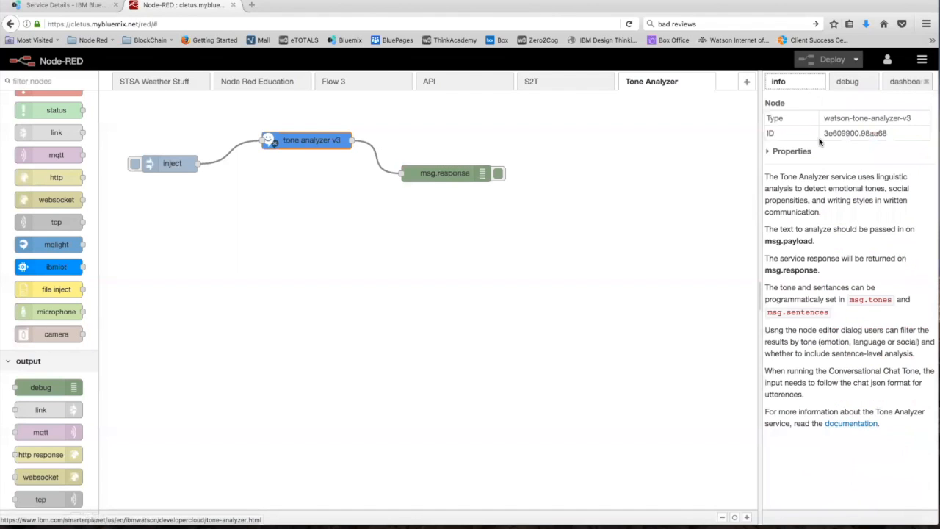
{"action": "left_click", "coordinate": [837, 83]}
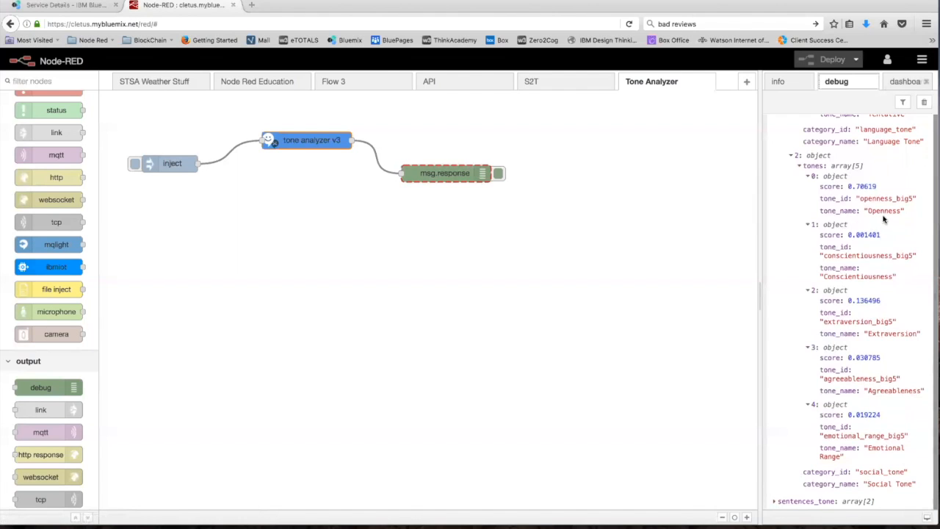
Expand sentences_tone and the tone categories of its first sentence, "Absolute garbage.".
{"action": "left_click", "coordinate": [801, 503]}
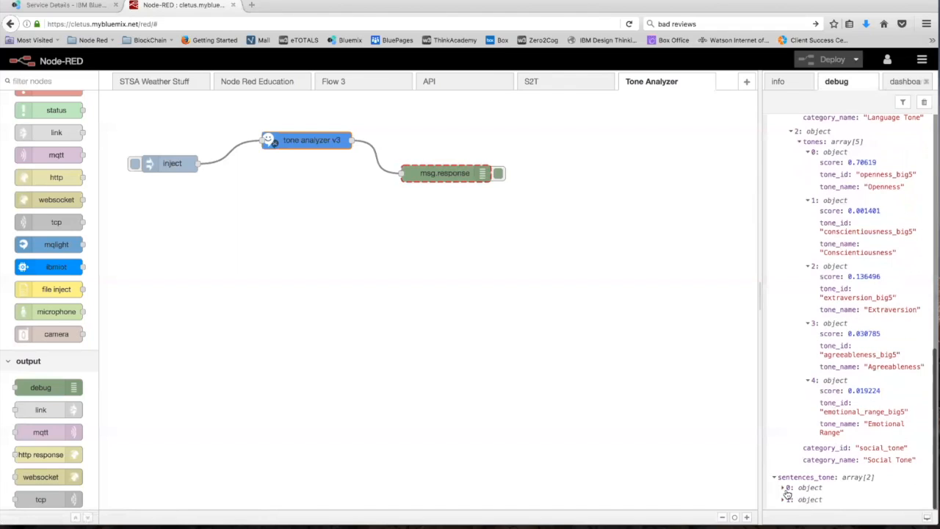
{"action": "left_click", "coordinate": [786, 489]}
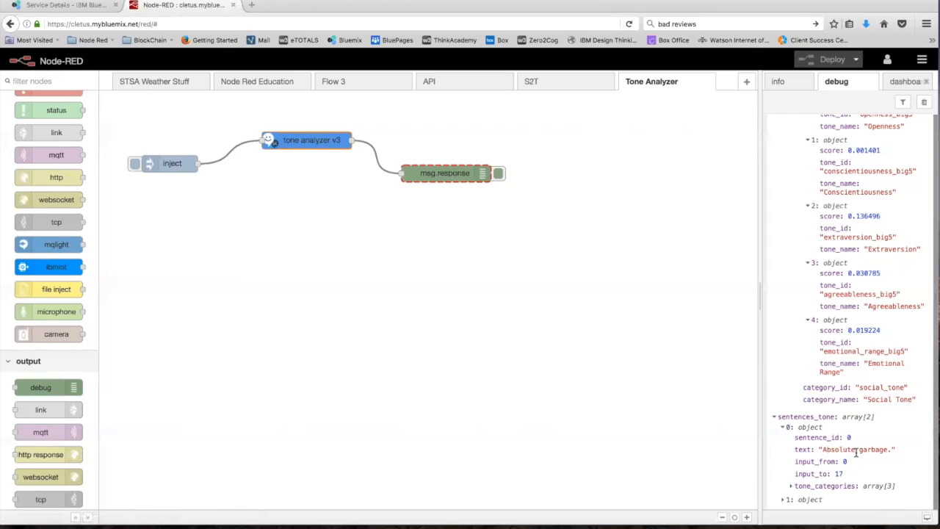
{"action": "left_click", "coordinate": [833, 487]}
{"action": "scroll", "coordinate": [822, 422], "scroll_direction": "down", "scroll_amount": 1}
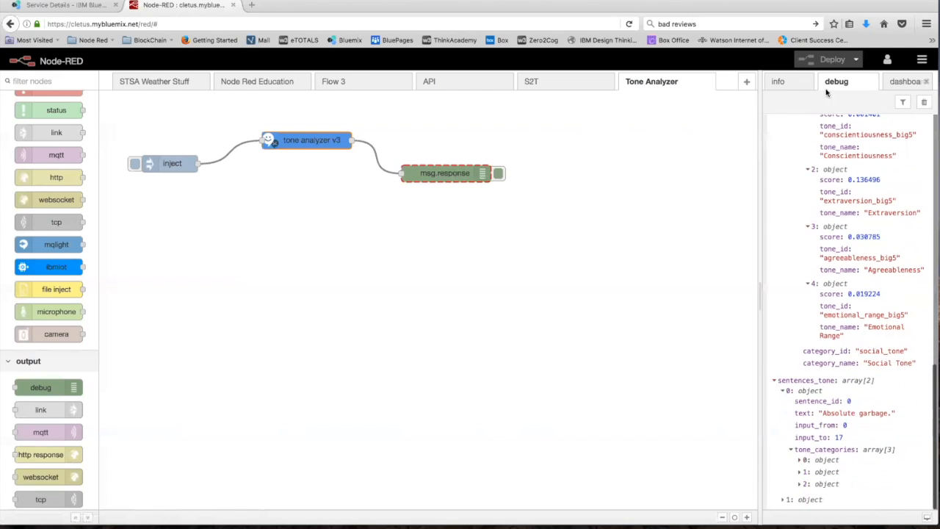
Expand the first sentence's Emotion Tone entries and read its anger, disgust and fear scores.
{"action": "left_click", "coordinate": [800, 460]}
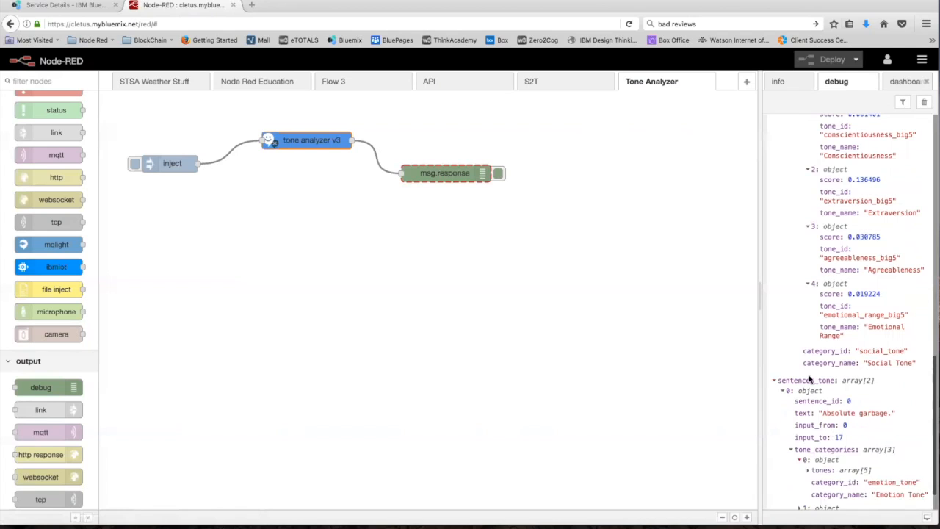
{"action": "scroll", "coordinate": [810, 378], "scroll_direction": "down", "scroll_amount": 1}
{"action": "left_click", "coordinate": [809, 434]}
{"action": "left_click", "coordinate": [833, 444]}
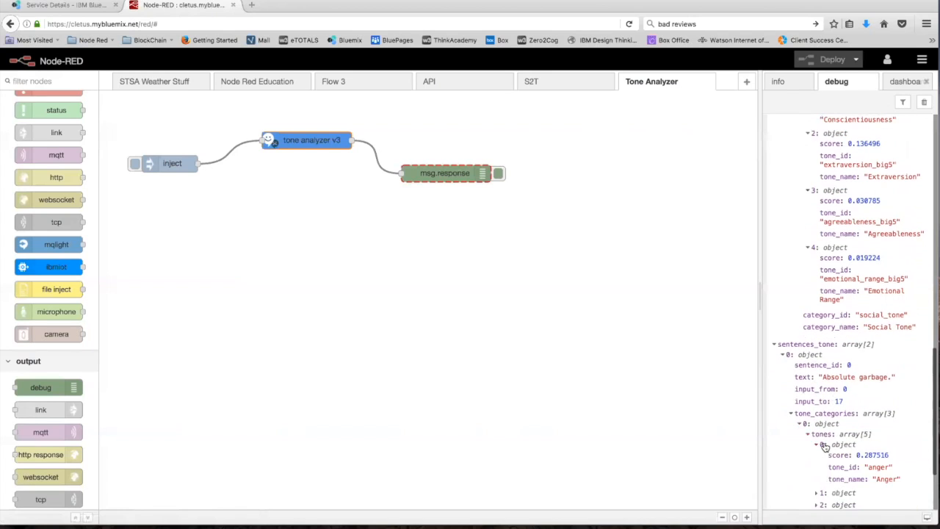
{"action": "scroll", "coordinate": [822, 441], "scroll_direction": "down", "scroll_amount": 2}
{"action": "left_click", "coordinate": [824, 417]}
{"action": "left_click", "coordinate": [817, 464]}
{"action": "scroll", "coordinate": [822, 469], "scroll_direction": "down", "scroll_amount": 3}
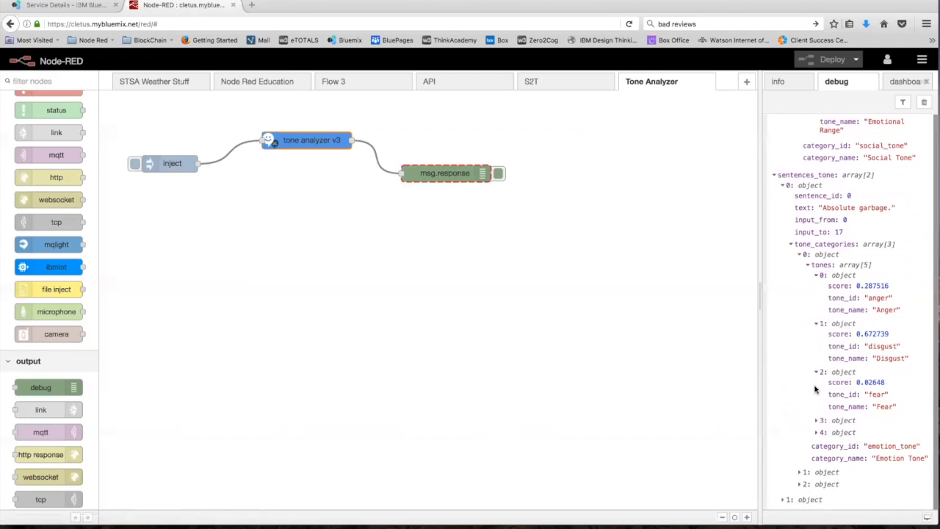
Clear the debug output and copy the positive Amazon review's text from the untitled text document.
{"action": "left_click", "coordinate": [450, 274]}
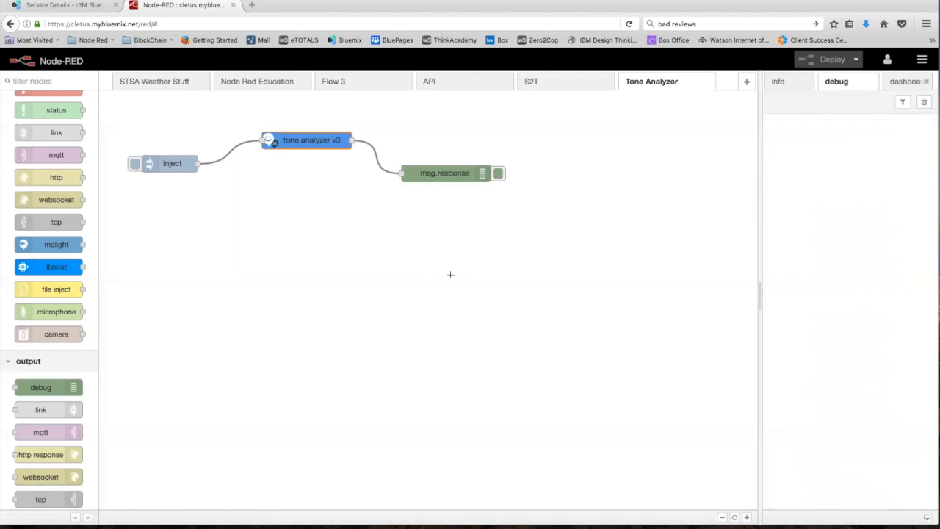
{"action": "key", "text": "ctrl+Up"}
{"action": "left_click", "coordinate": [124, 158]}
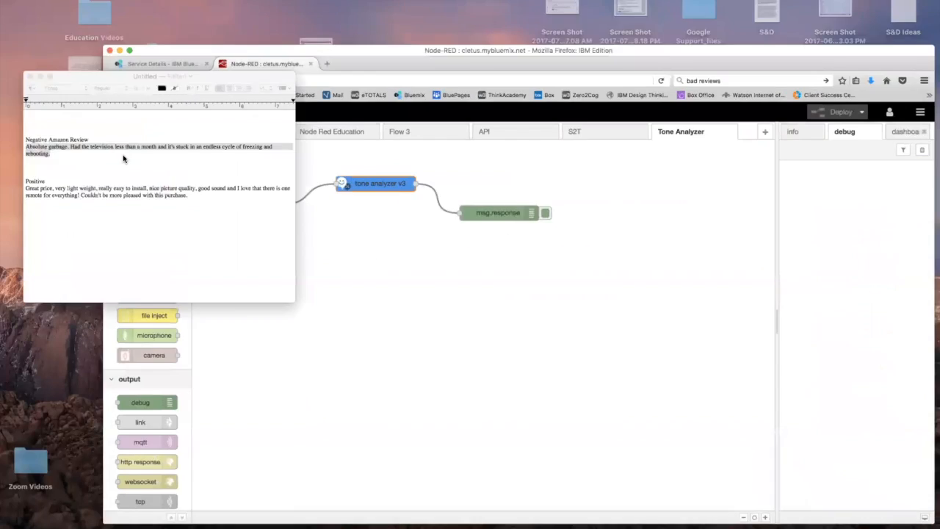
{"action": "left_click_drag", "start_coordinate": [218, 253], "coordinate": [33, 246]}
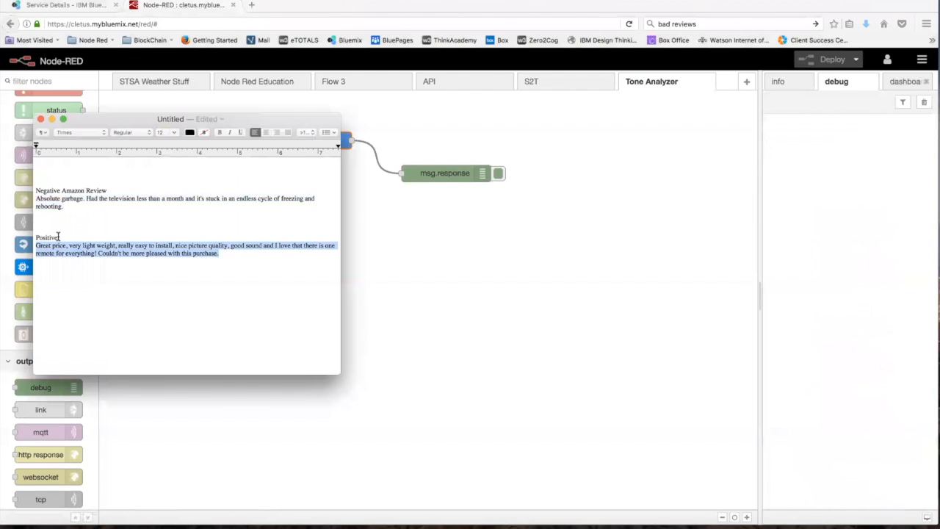
Return to Node-RED and replace the inject node's payload with the copied positive review.
{"action": "left_click", "coordinate": [466, 241]}
{"action": "double_click", "coordinate": [184, 165]}
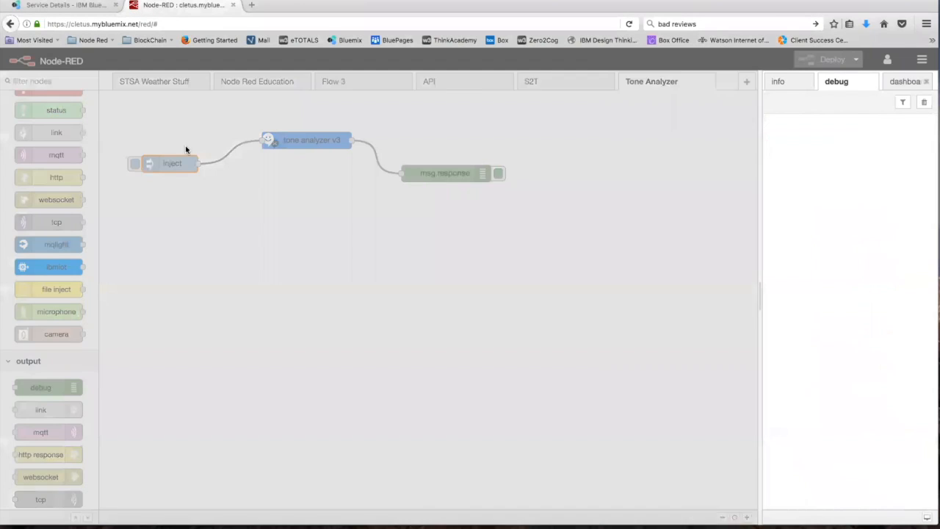
{"action": "triple_click", "coordinate": [615, 136]}
{"action": "key", "text": "super+v"}
{"action": "left_click", "coordinate": [731, 103]}
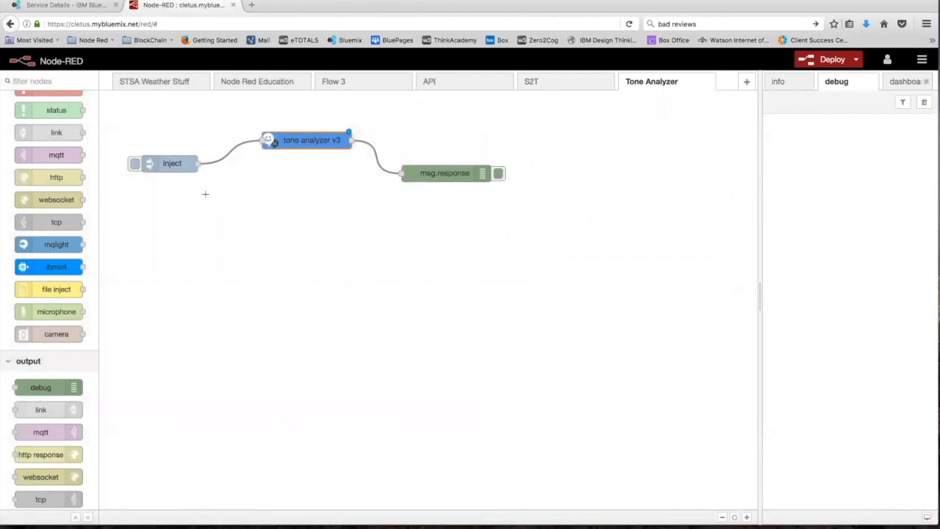
Configure the tone analyzer v3 node with Tones set to Emotion and Sentences set to False.
{"action": "double_click", "coordinate": [299, 139]}
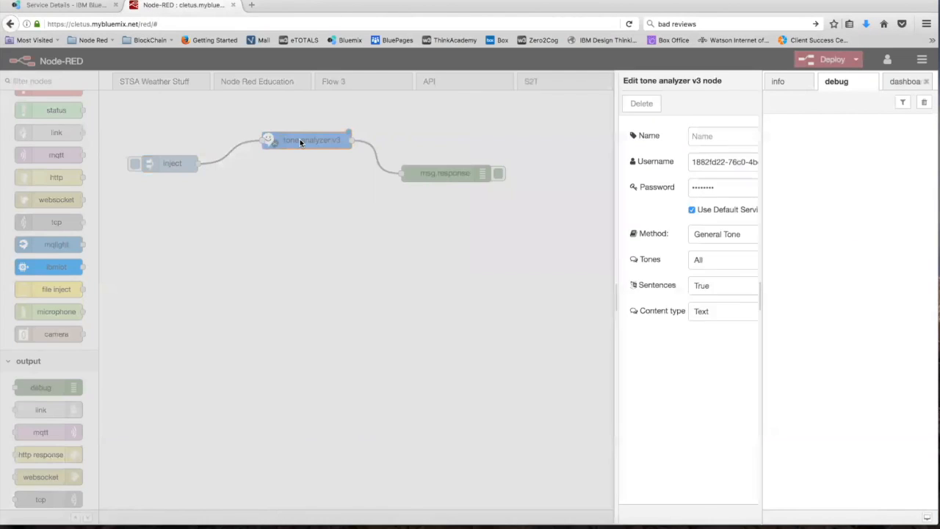
{"action": "left_click", "coordinate": [562, 260]}
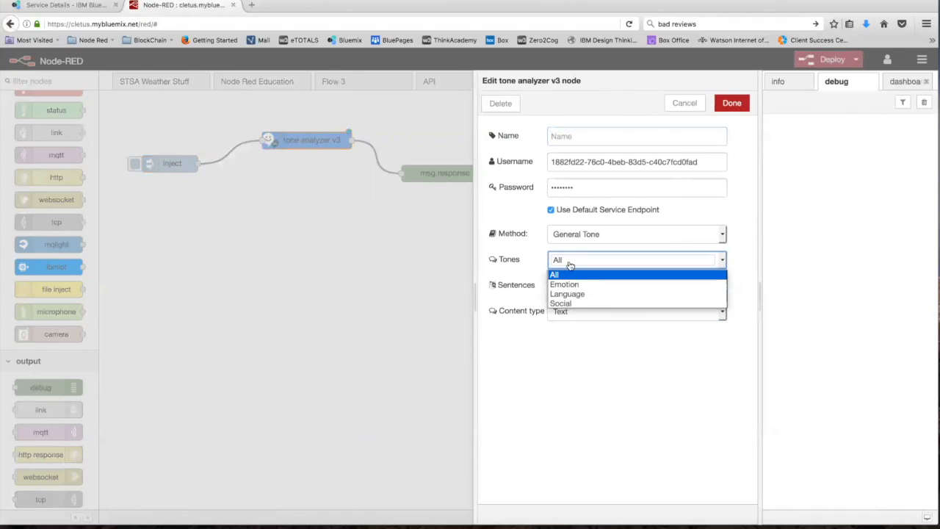
{"action": "left_click", "coordinate": [577, 285]}
{"action": "left_click", "coordinate": [604, 287]}
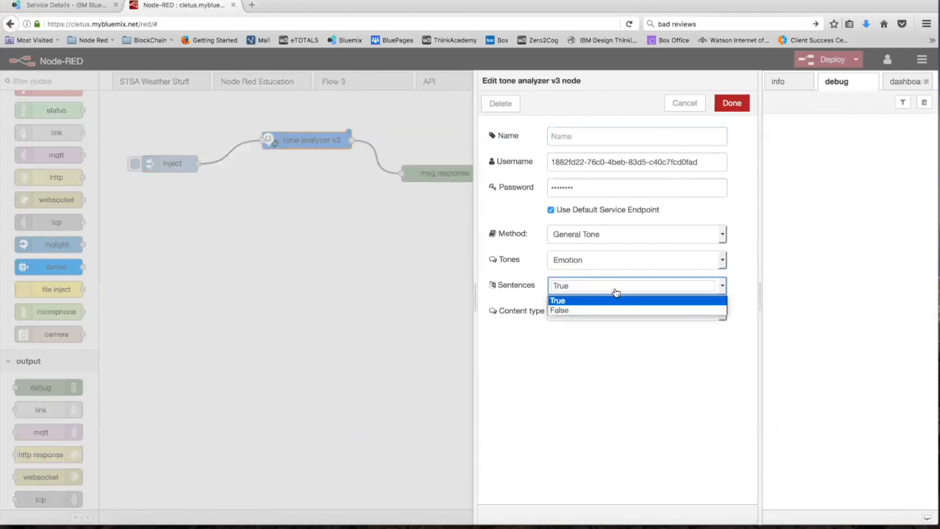
{"action": "left_click", "coordinate": [591, 310]}
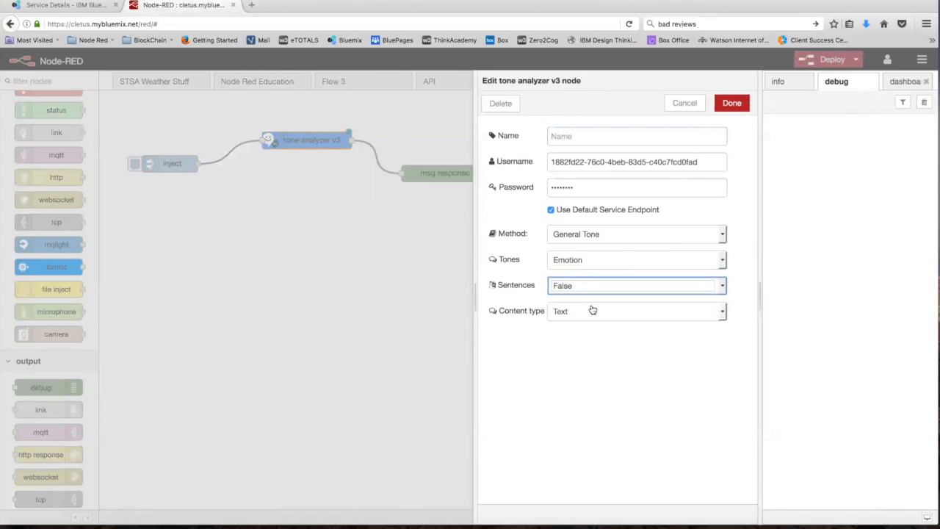
{"action": "left_click", "coordinate": [723, 102]}
Deploy the flow and inject the positive review into the tone analyzer.
{"action": "left_click", "coordinate": [824, 58]}
{"action": "left_click", "coordinate": [135, 166]}
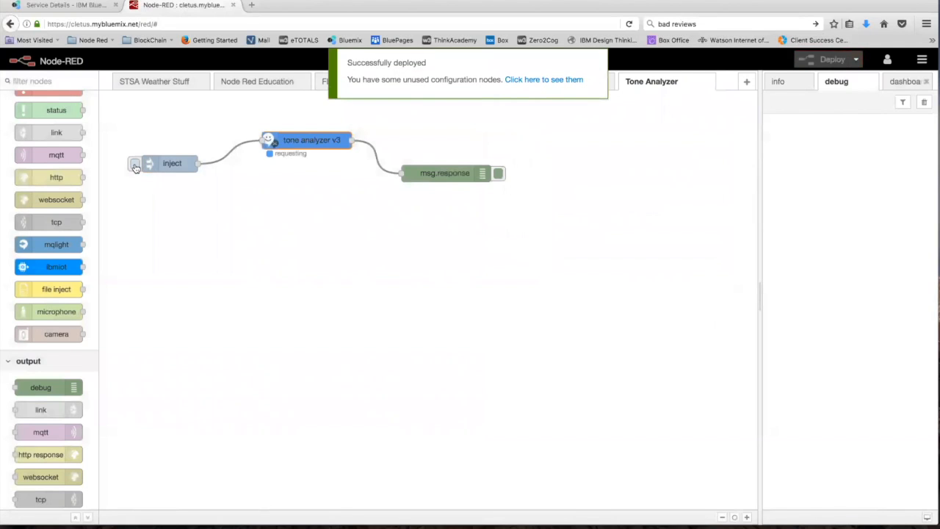
Expand the debug response through document_tone and its tone category to list the Emotion Tone entries.
{"action": "left_click", "coordinate": [773, 146]}
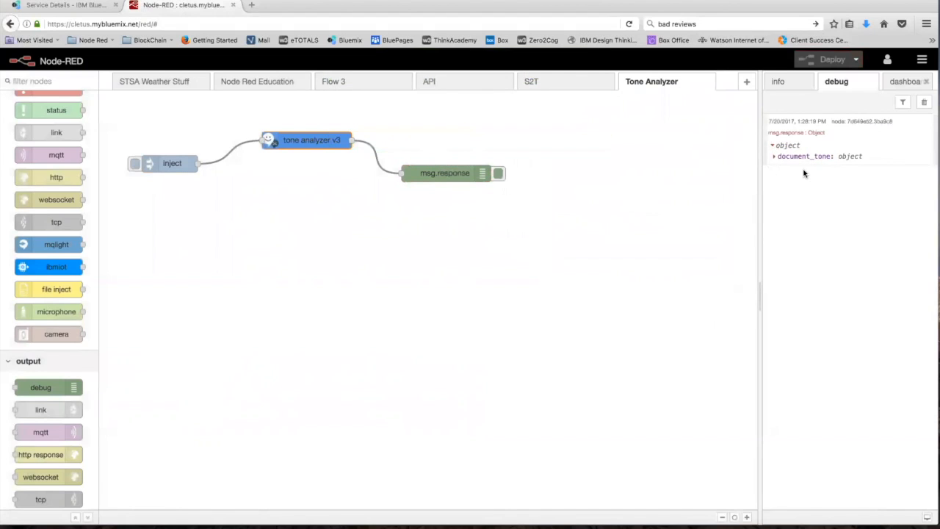
{"action": "left_click", "coordinate": [774, 156]}
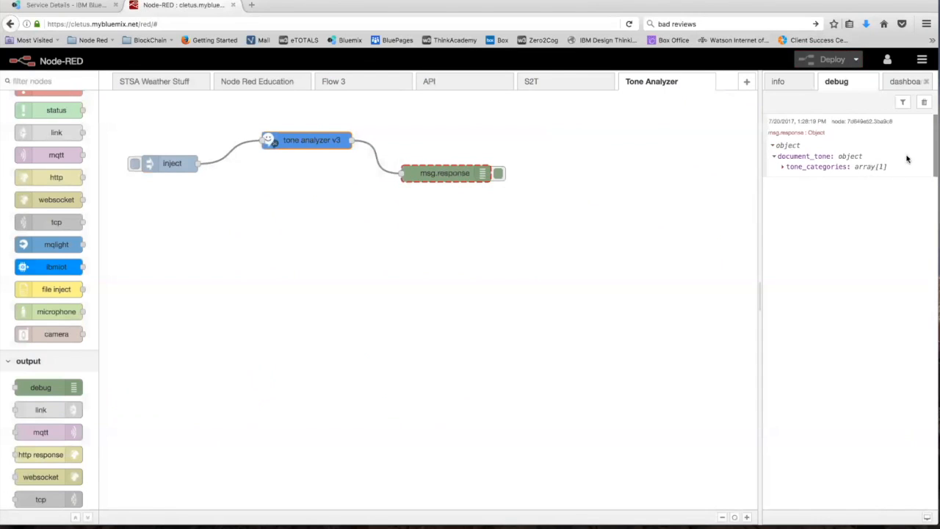
{"action": "left_click", "coordinate": [793, 167]}
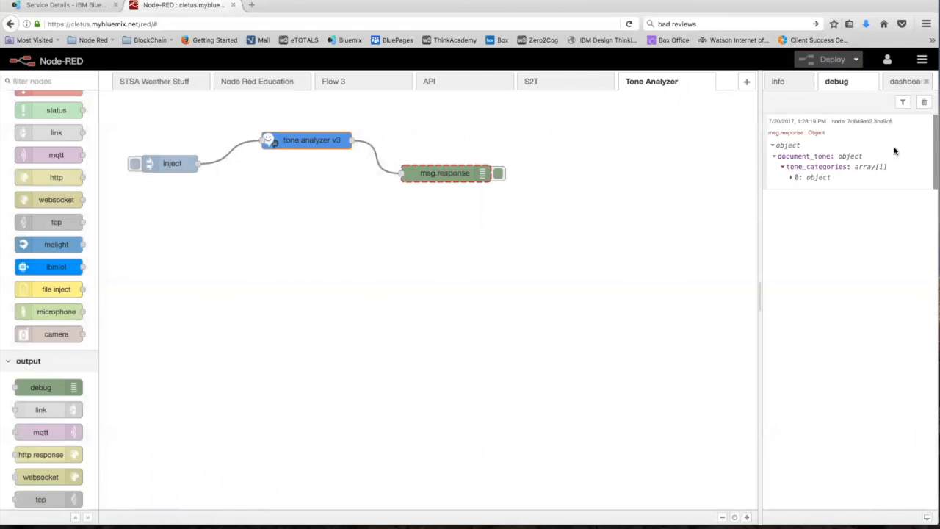
{"action": "left_click", "coordinate": [797, 178]}
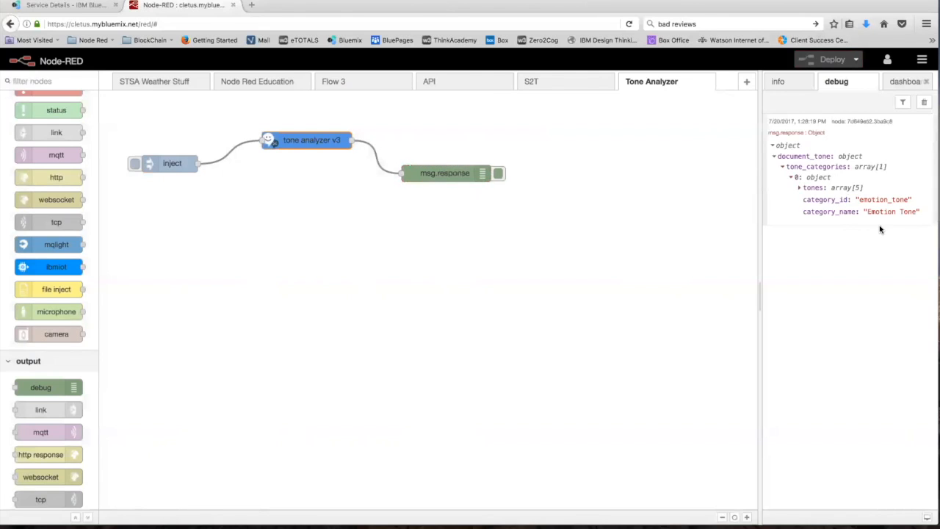
{"action": "left_click", "coordinate": [808, 189]}
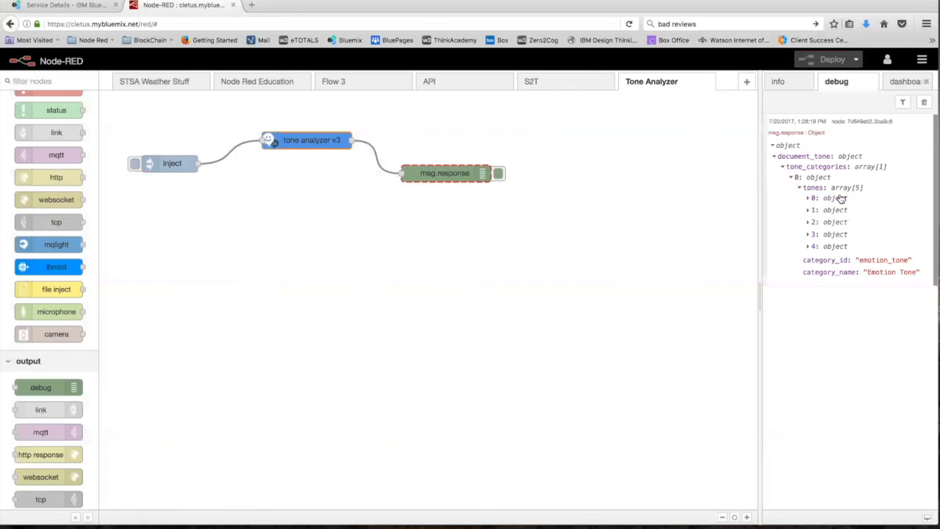
Expand all five Emotion Tone entries and read the anger, disgust, fear, joy and sadness scores.
{"action": "left_click", "coordinate": [814, 199]}
{"action": "left_click", "coordinate": [809, 246]}
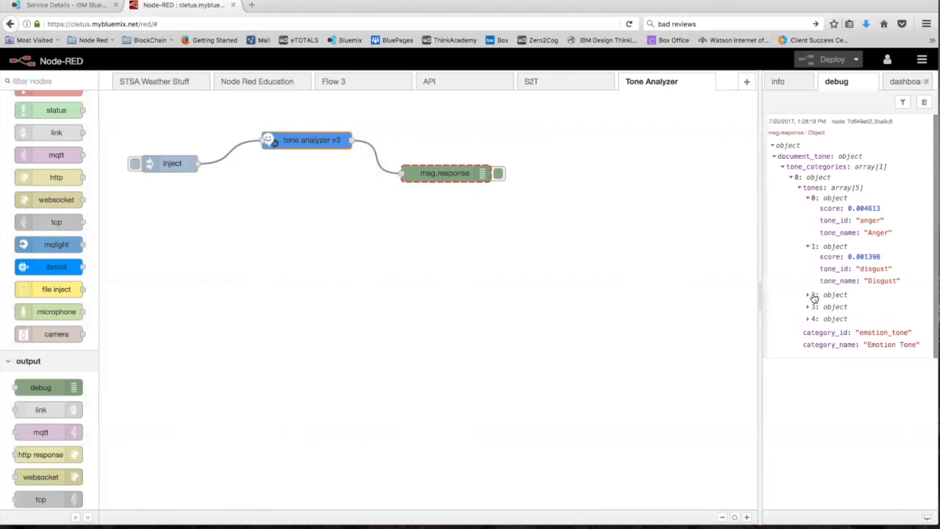
{"action": "left_click", "coordinate": [812, 295]}
{"action": "left_click", "coordinate": [809, 343]}
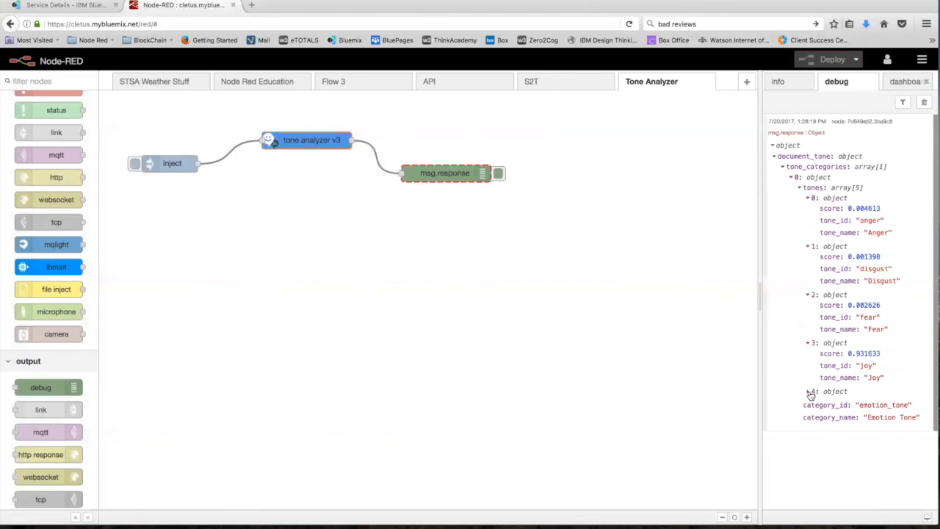
{"action": "left_click", "coordinate": [809, 393]}
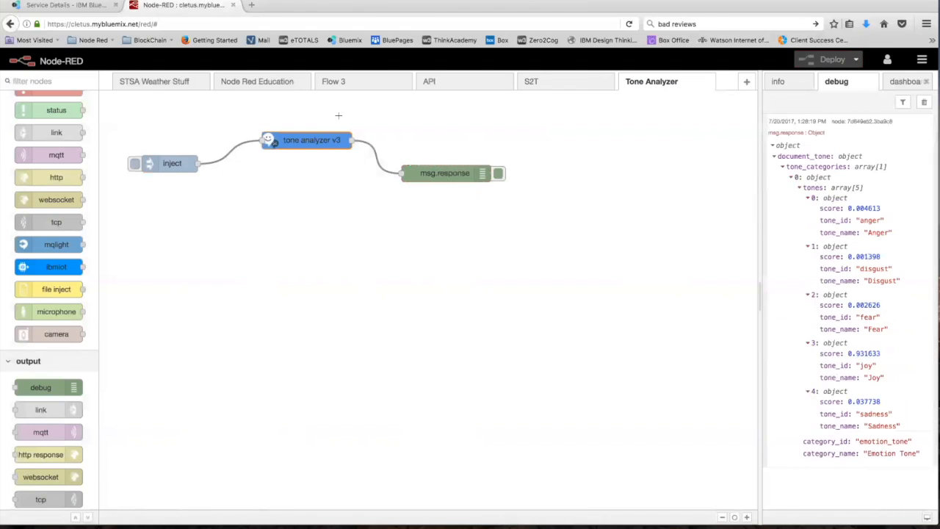
Open the inject node's settings, read through the whole positive review in the payload, and close the settings.
{"action": "double_click", "coordinate": [171, 163]}
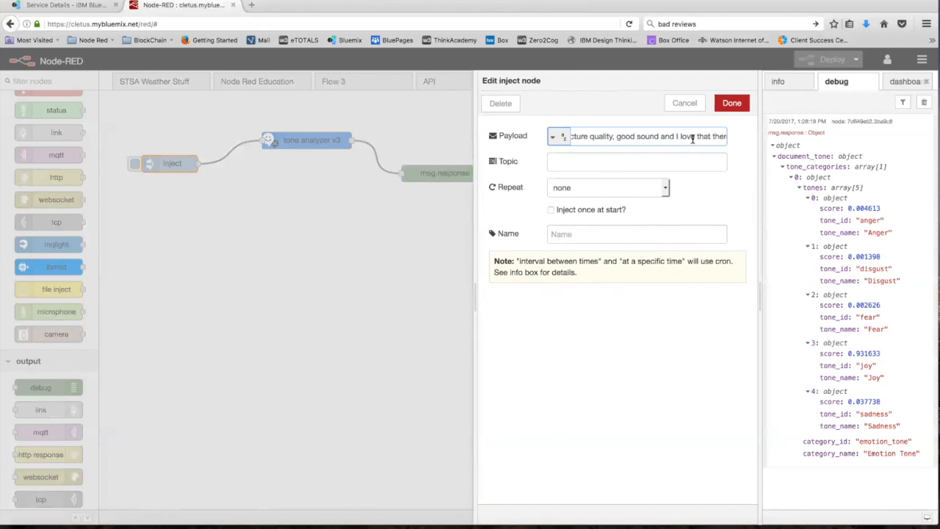
{"action": "scroll", "coordinate": [692, 139], "scroll_direction": "right", "scroll_amount": 2}
{"action": "scroll", "coordinate": [692, 139], "scroll_direction": "right", "scroll_amount": 6}
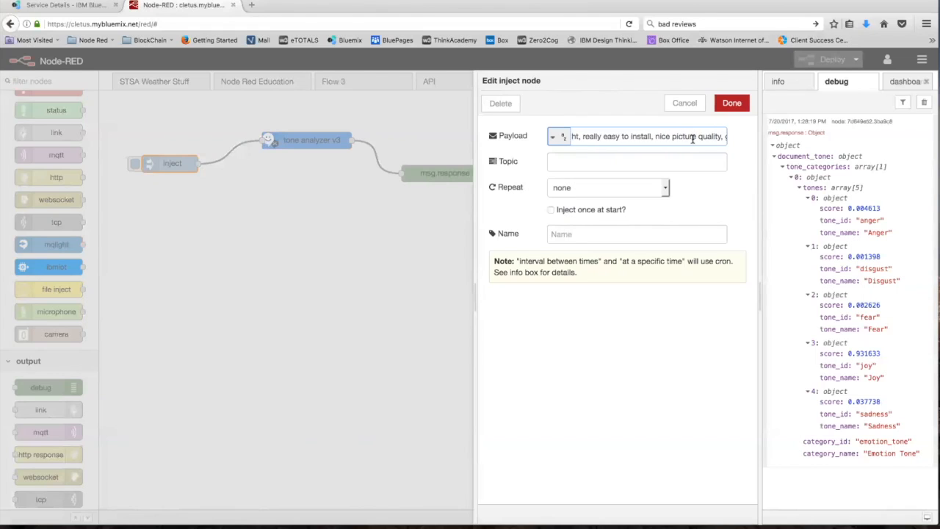
{"action": "scroll", "coordinate": [693, 138], "scroll_direction": "right", "scroll_amount": 6}
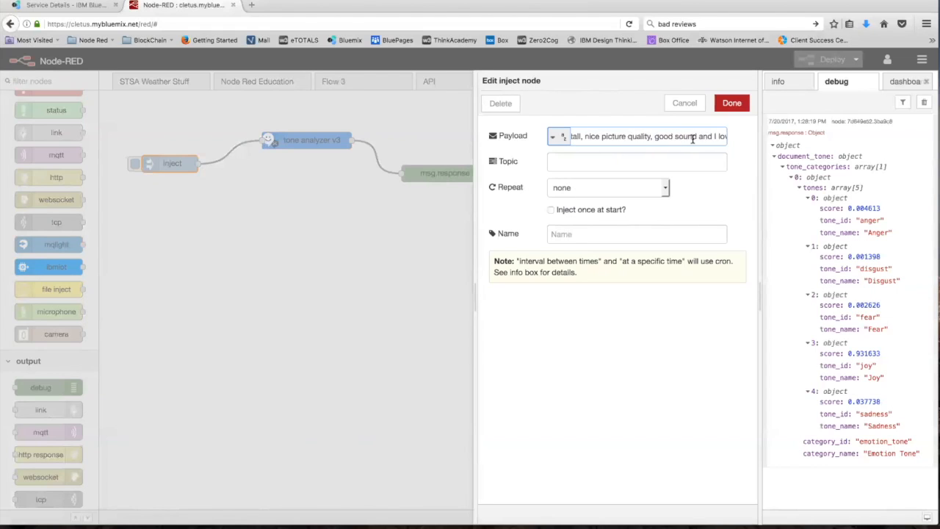
{"action": "scroll", "coordinate": [692, 138], "scroll_direction": "right", "scroll_amount": 6}
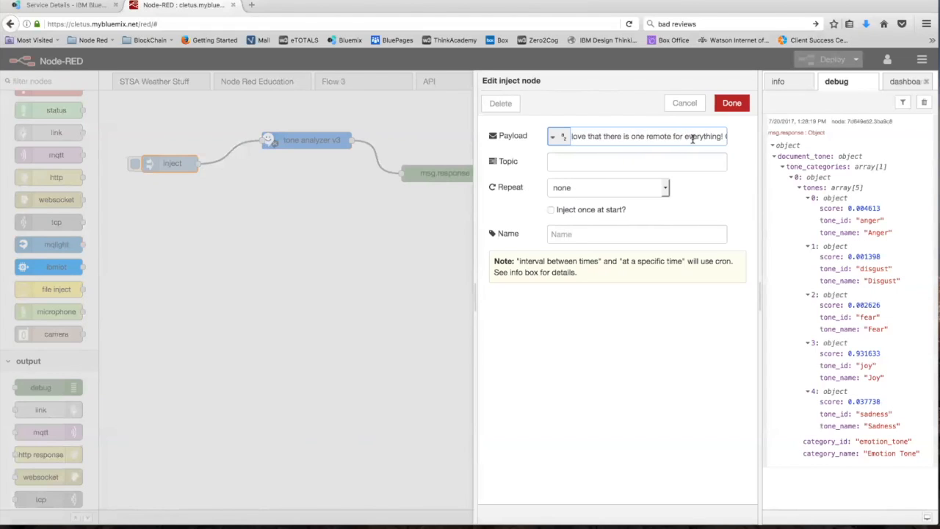
{"action": "scroll", "coordinate": [692, 139], "scroll_direction": "right", "scroll_amount": 4}
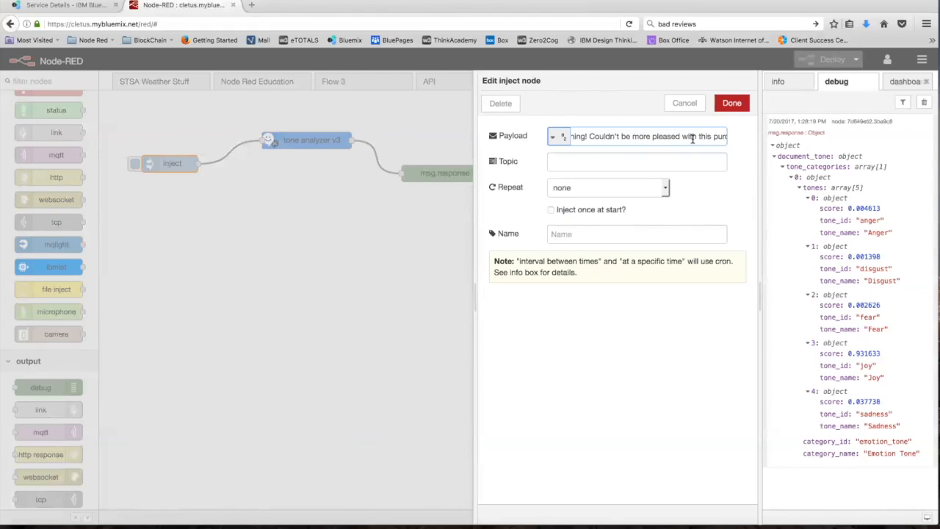
{"action": "scroll", "coordinate": [692, 139], "scroll_direction": "right", "scroll_amount": 2}
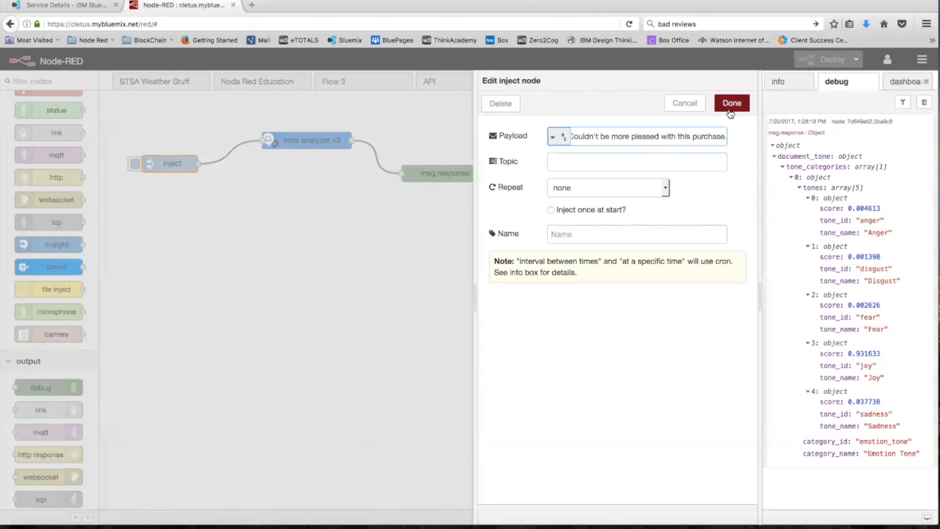
{"action": "left_click", "coordinate": [730, 109]}
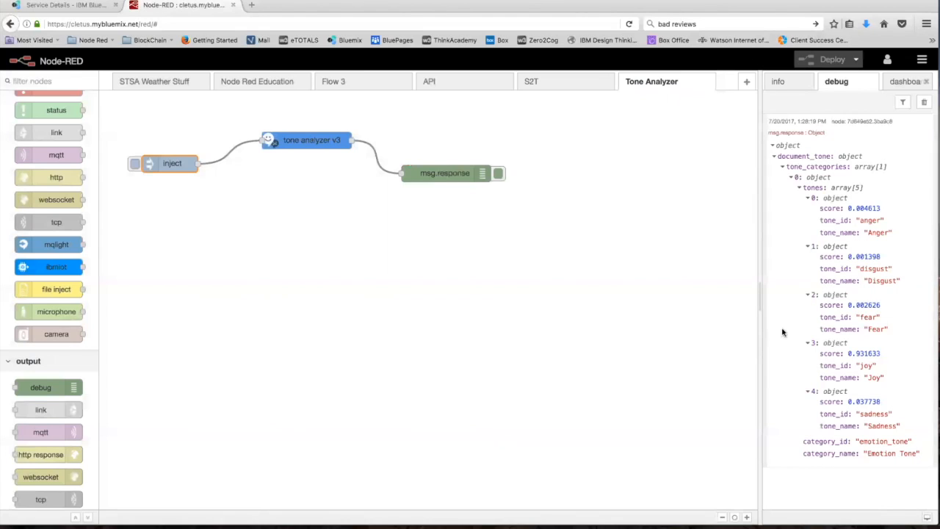
Examine the positive review's joy score in the debug output.
{"action": "left_click_drag", "start_coordinate": [846, 353], "coordinate": [872, 353]}
{"action": "left_click", "coordinate": [871, 354]}
{"action": "left_click", "coordinate": [498, 253]}
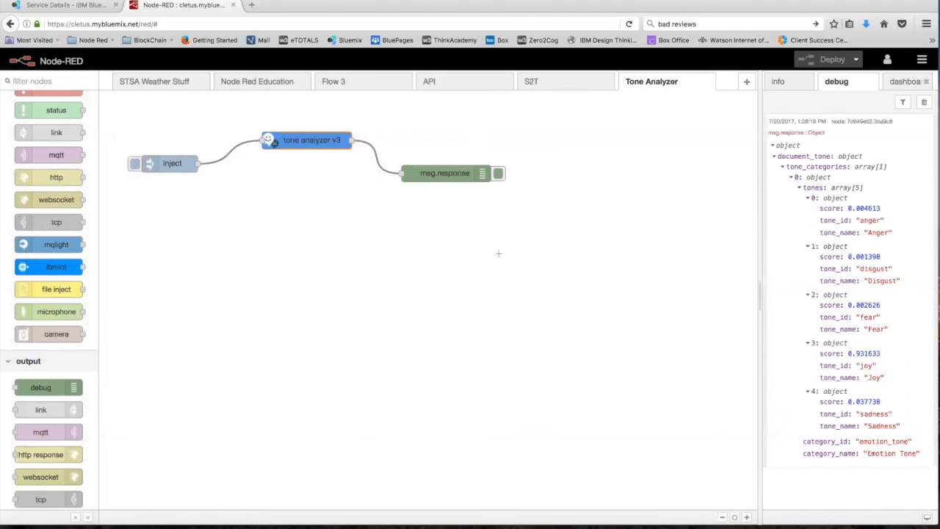